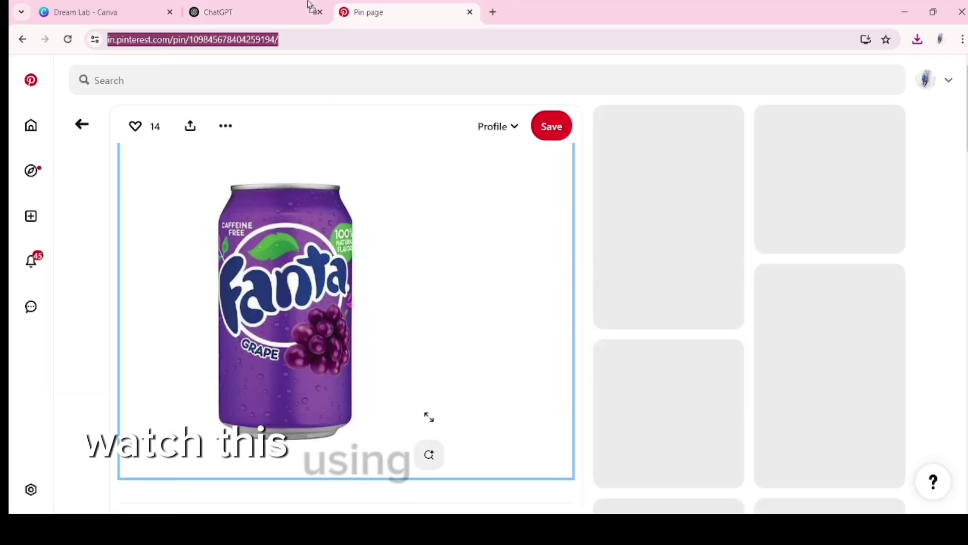
Bring the Fanta grape can picture from Pinterest and the grape-squeezing reference image into a new ChatGPT chat
{"action": "left_click_drag", "start_coordinate": [428, 415], "coordinate": [339, 180]}
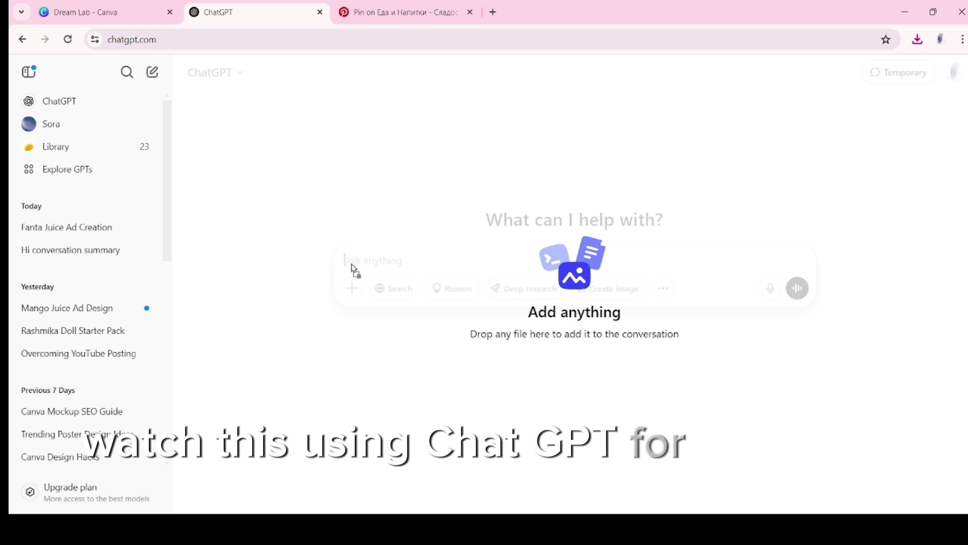
{"action": "left_click_drag", "start_coordinate": [356, 271], "coordinate": [354, 269]}
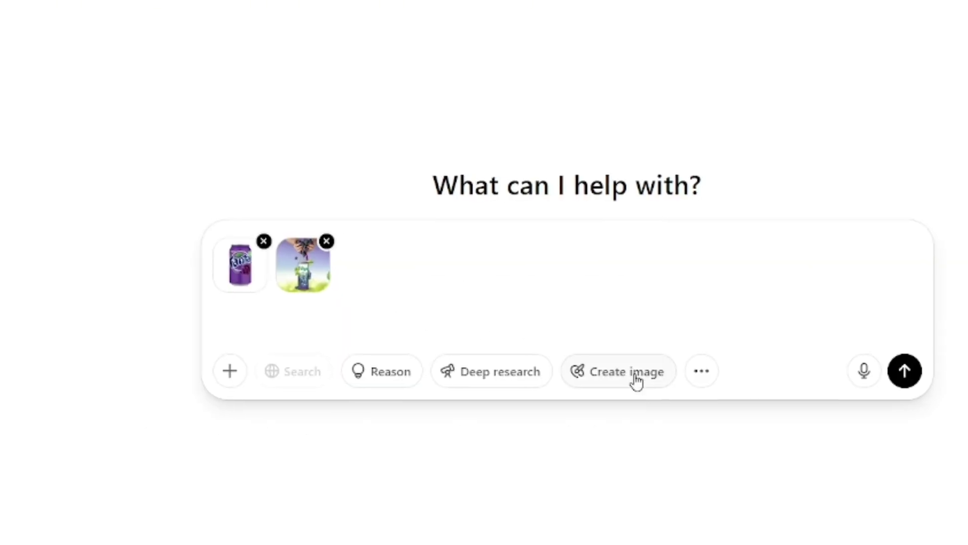
Submit an image-creation prompt for a highest-quality Fanta juice advertising manipulation inspired by the second image, with perfect color grading
{"action": "left_click", "coordinate": [636, 382]}
{"action": "type", "text": "Let's crea"}
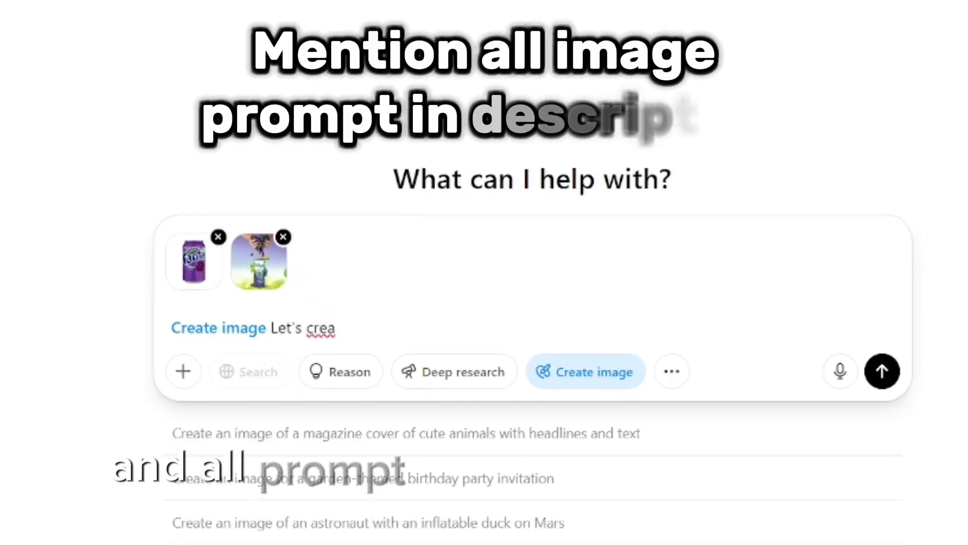
{"action": "type", "text": "te an advertising manipulation for this juice"}
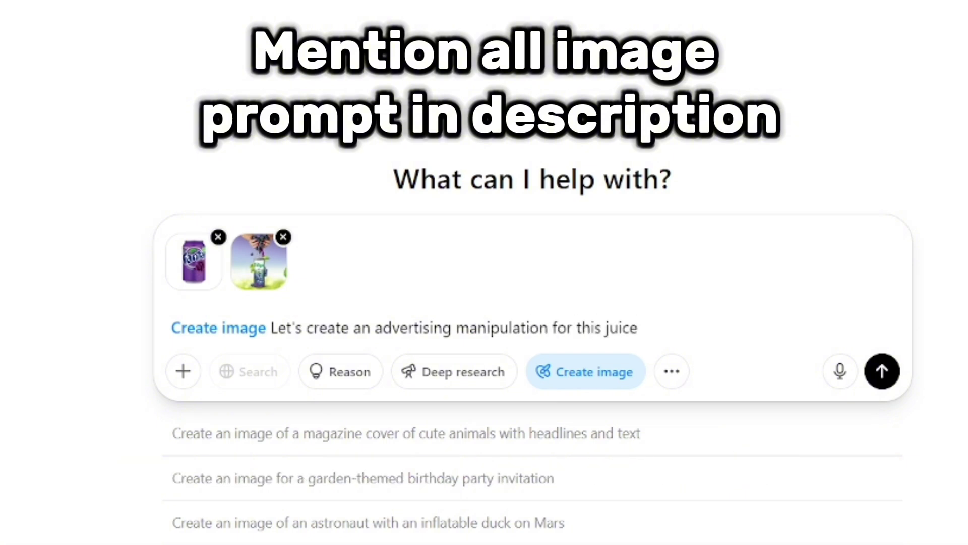
{"action": "type", "text": " from the fanta brand that is in the first image,using the following image as inspiration, creating an advertising image of the highest"}
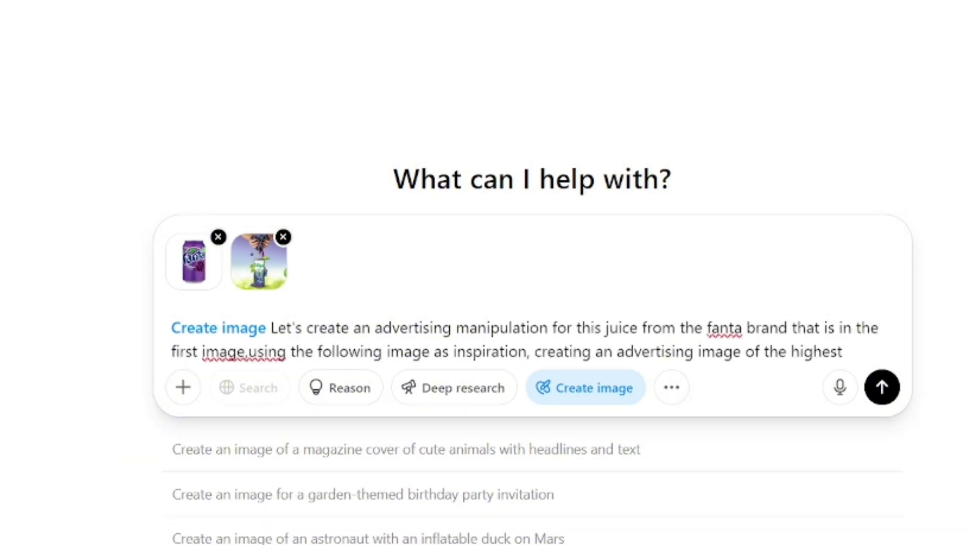
{"action": "type", "text": " quality,with perfect color grading."}
{"action": "left_click", "coordinate": [220, 375]}
{"action": "left_click", "coordinate": [251, 351]}
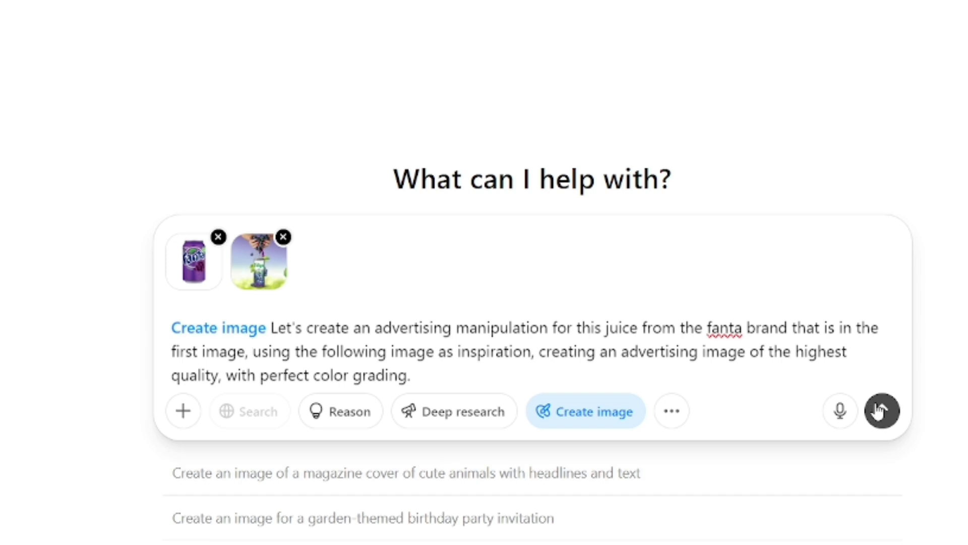
{"action": "left_click", "coordinate": [880, 411]}
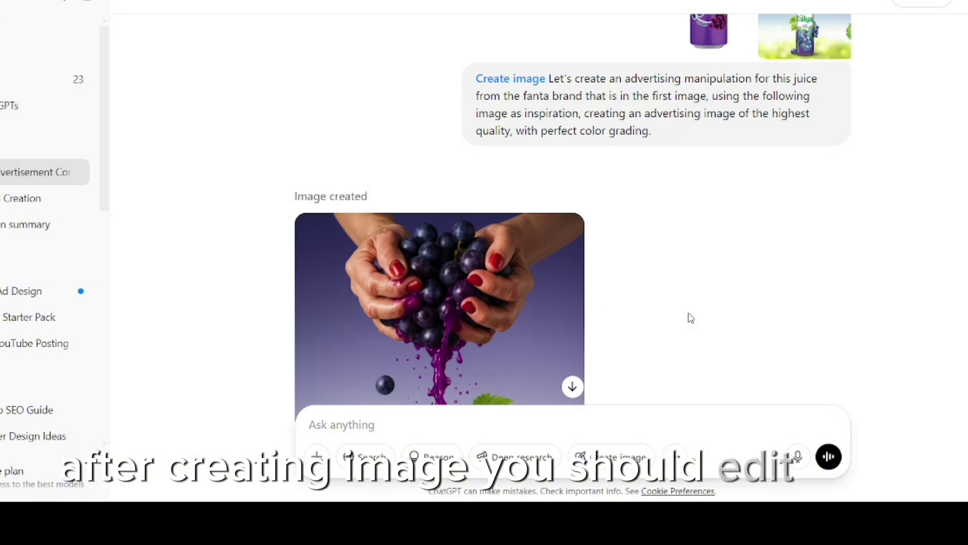
Open the generated can image for editing and request "add some water splash in a image"
{"action": "scroll", "coordinate": [696, 320], "scroll_direction": "down", "scroll_amount": 5}
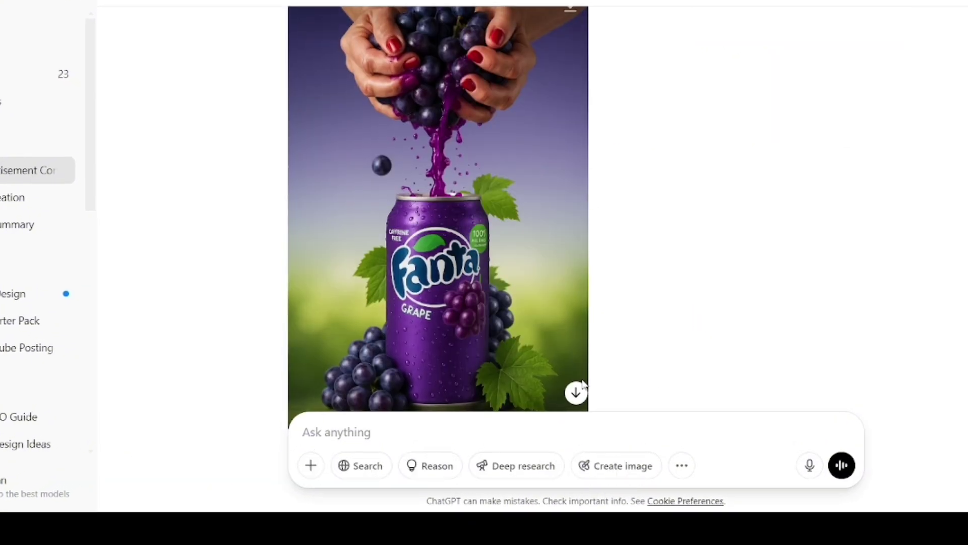
{"action": "type", "text": "a"}
{"action": "left_click", "coordinate": [360, 254]}
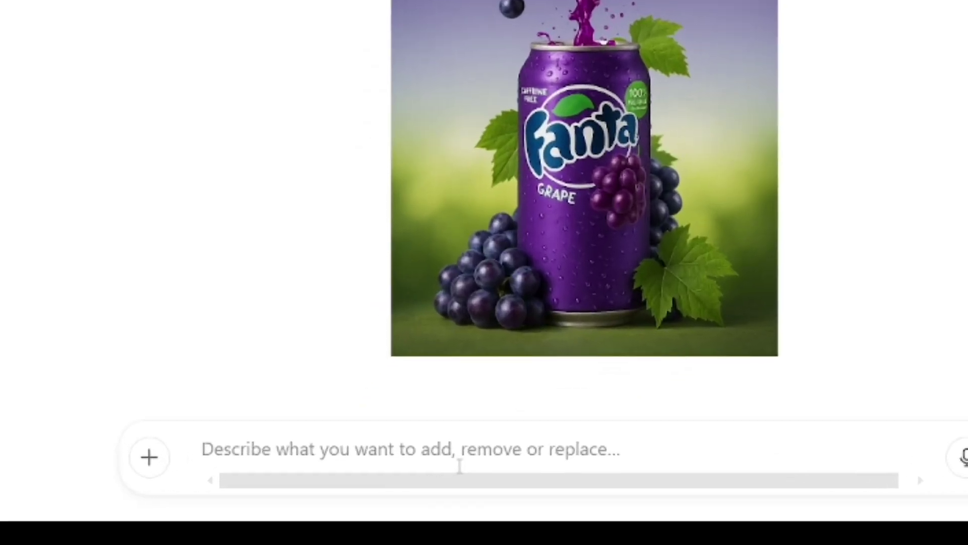
{"action": "type", "text": "add some water spla"}
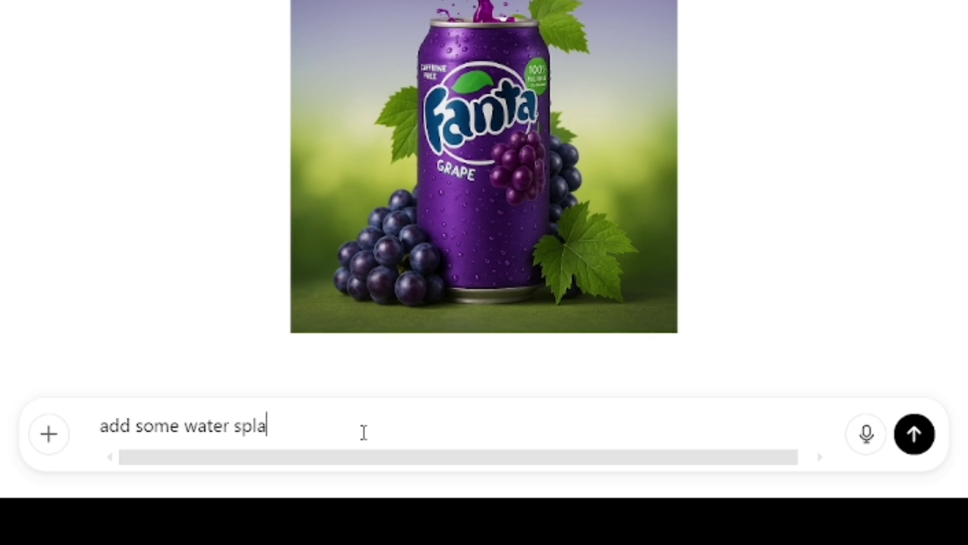
{"action": "type", "text": "sh in a image"}
{"action": "key", "text": "Return"}
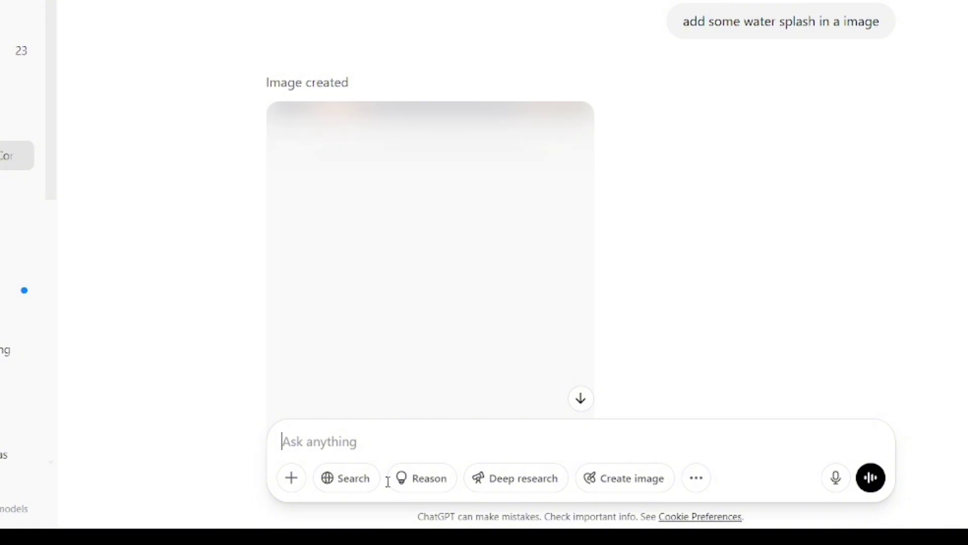
Request "remove some water splash" for the splashed version and open the newly generated image
{"action": "scroll", "coordinate": [346, 426], "scroll_direction": "down", "scroll_amount": 2}
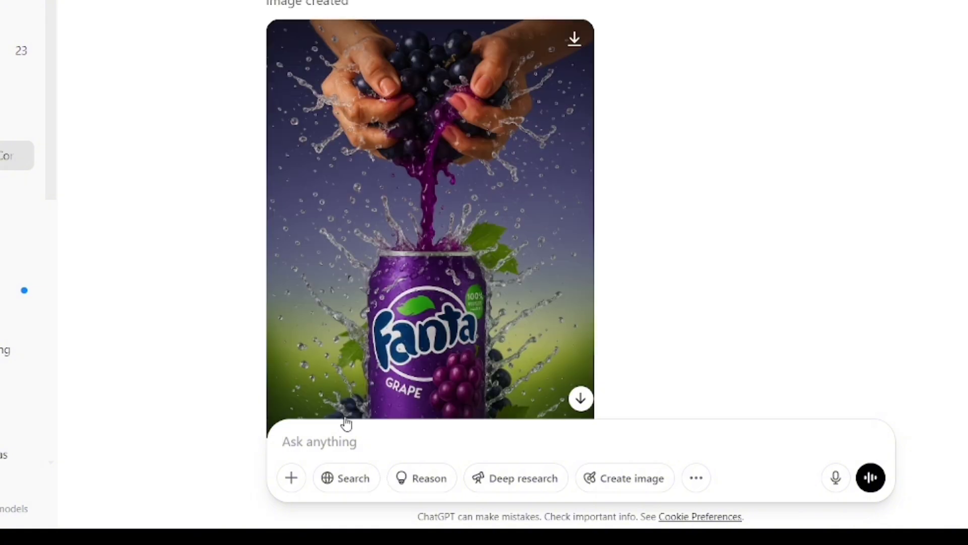
{"action": "type", "text": "remove some water"}
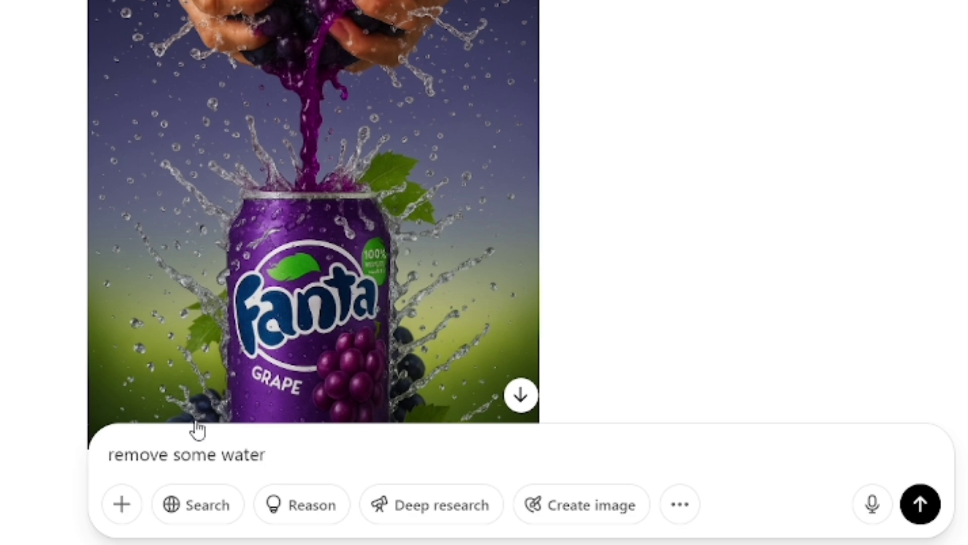
{"action": "type", "text": " splash"}
{"action": "key", "text": "Return"}
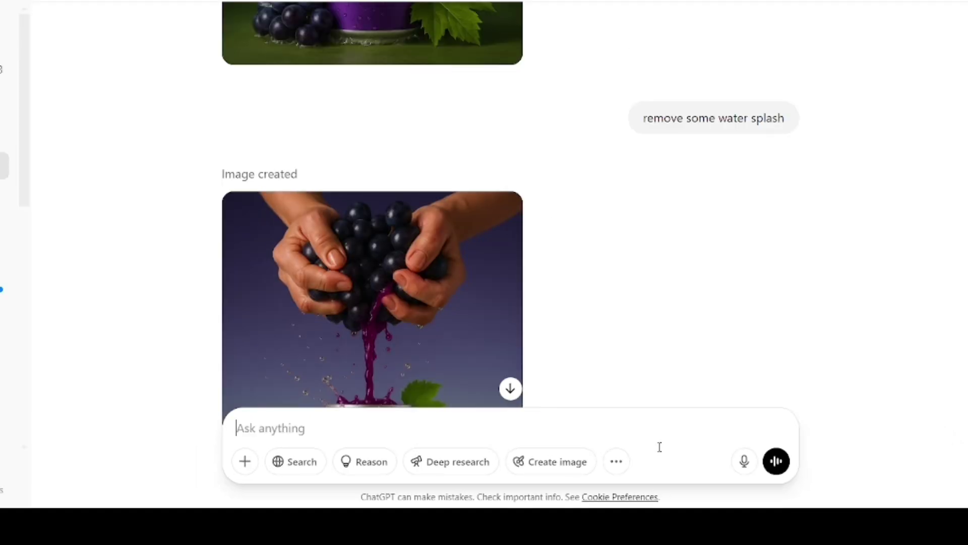
{"action": "scroll", "coordinate": [441, 237], "scroll_direction": "down", "scroll_amount": 5}
{"action": "left_click", "coordinate": [440, 237]}
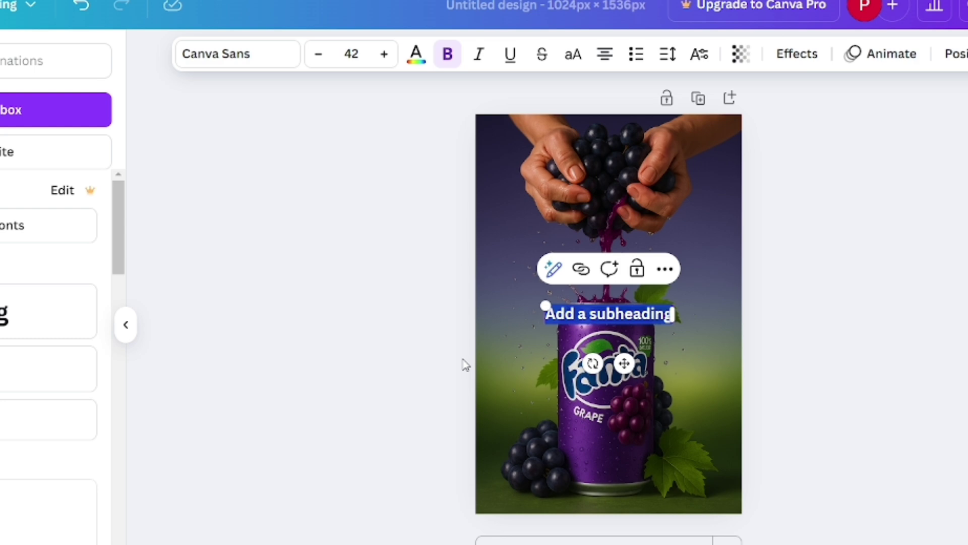
In the Canva design, add white two-line text YOUR LOGO at size 15.7 in the poster's upper-left corner
{"action": "key", "text": "ctrl+z"}
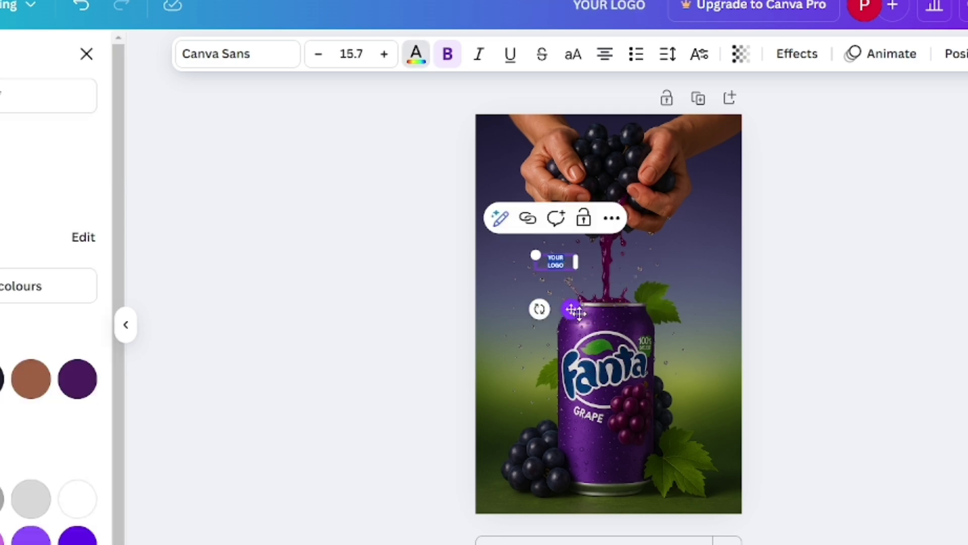
{"action": "left_click_drag", "start_coordinate": [540, 260], "coordinate": [520, 129]}
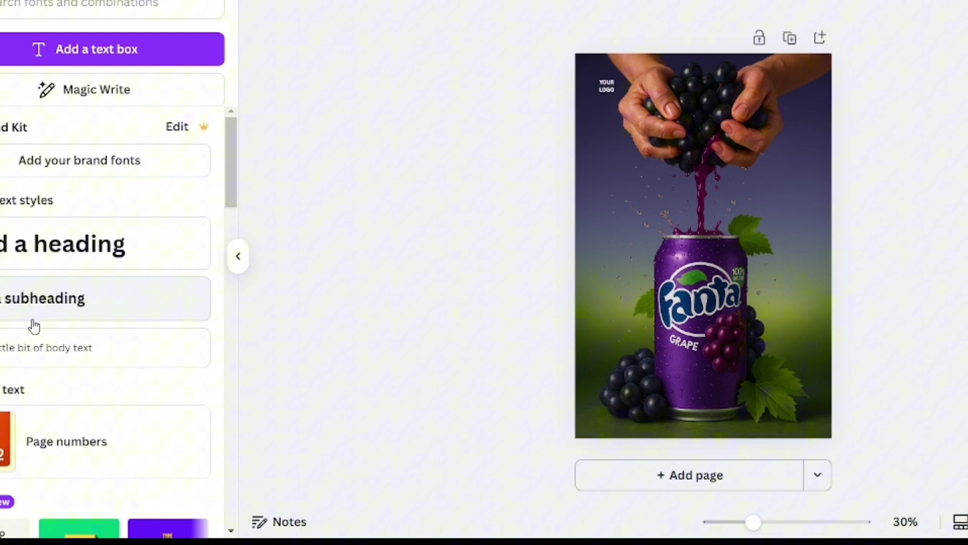
{"action": "left_click", "coordinate": [118, 309]}
{"action": "type", "text": "WWW.YOUR"}
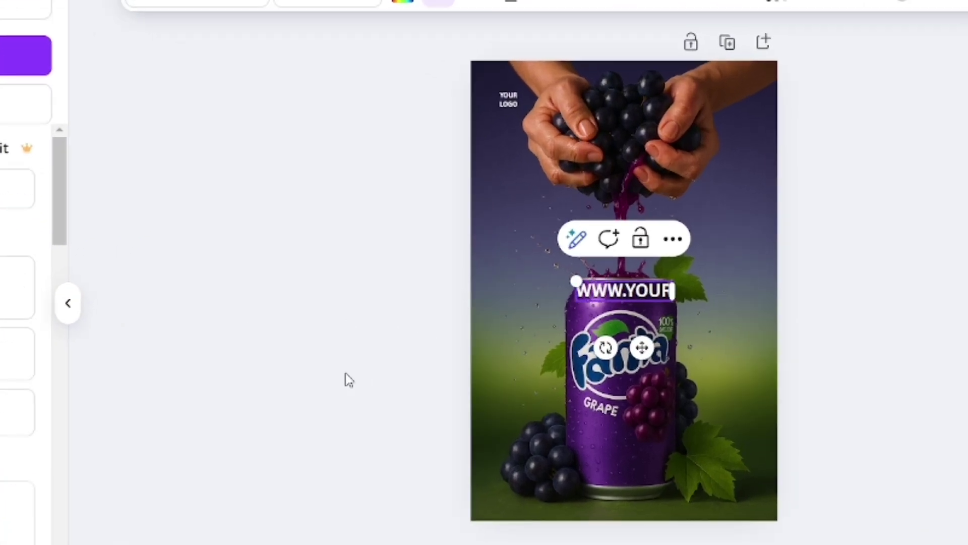
{"action": "type", "text": "WEBSITE.COM"}
{"action": "left_click_drag", "start_coordinate": [642, 347], "coordinate": [635, 485]}
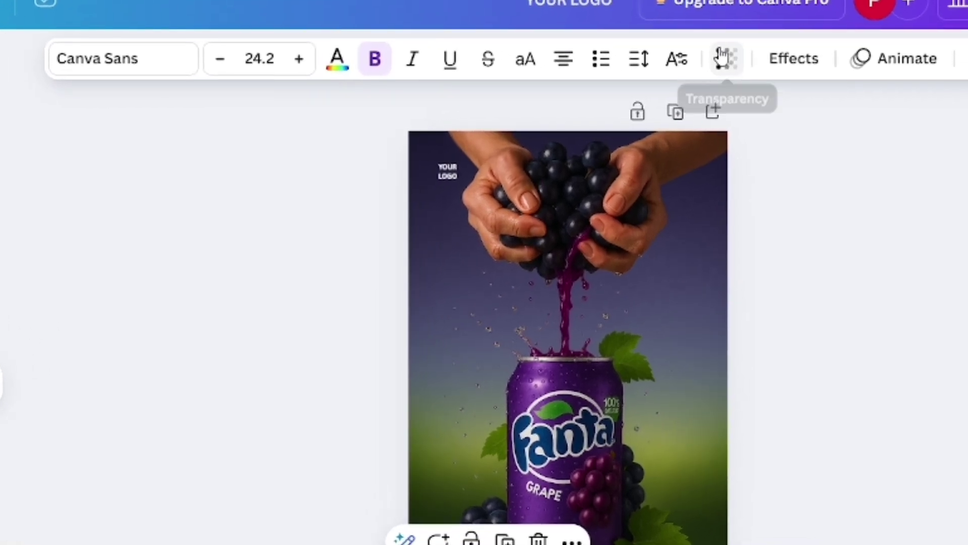
{"action": "left_click", "coordinate": [723, 56]}
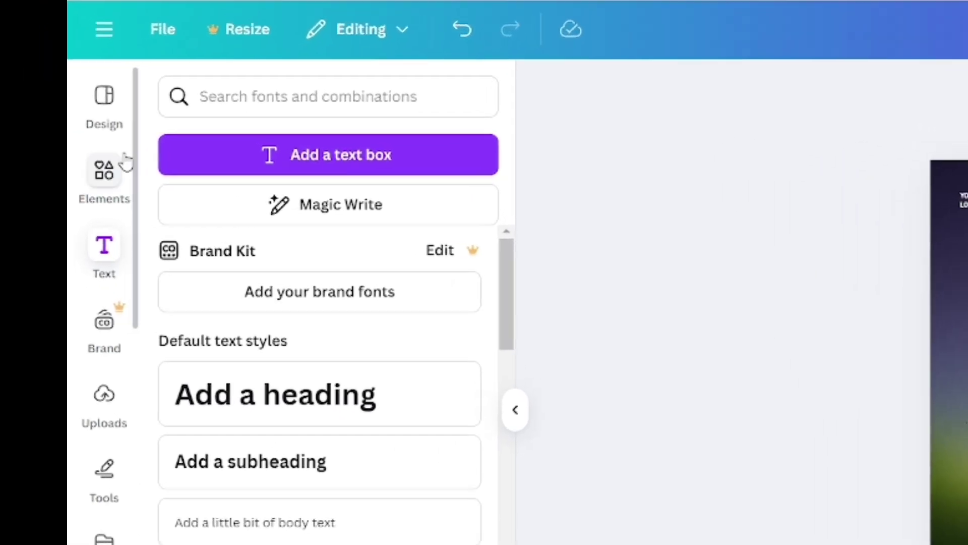
Search the elements for WHITE ARROW and add an arrow line from the shape results to the poster
{"action": "left_click", "coordinate": [35, 184]}
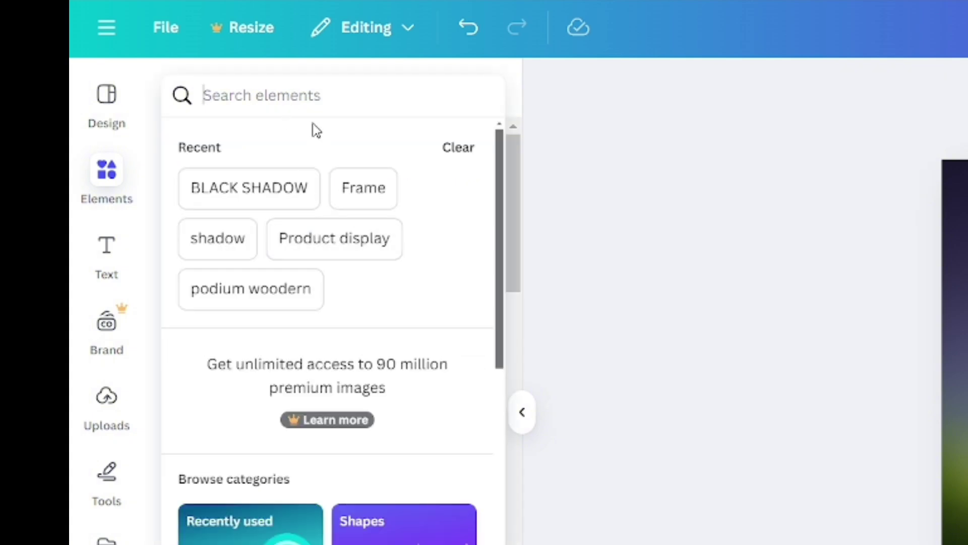
{"action": "type", "text": "WHITE ARROW"}
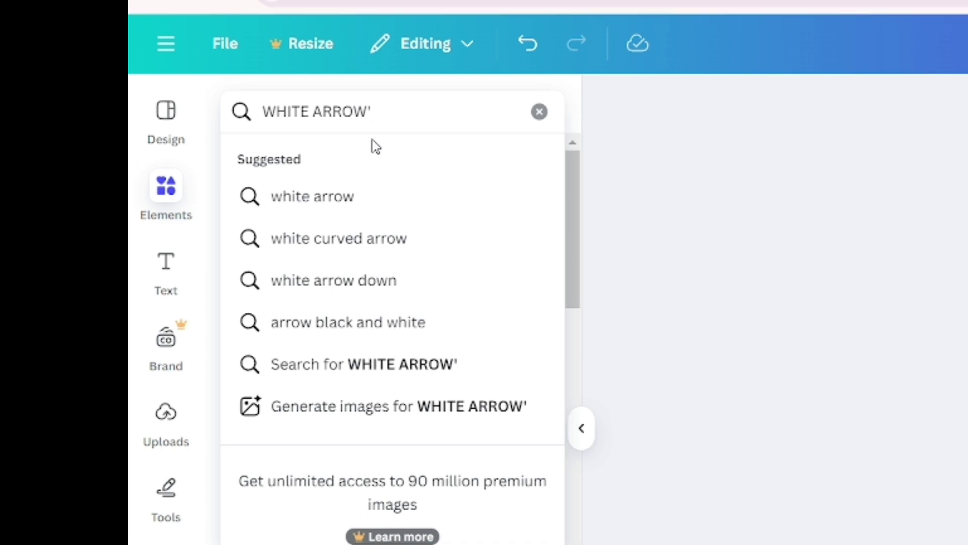
{"action": "key", "text": "Return"}
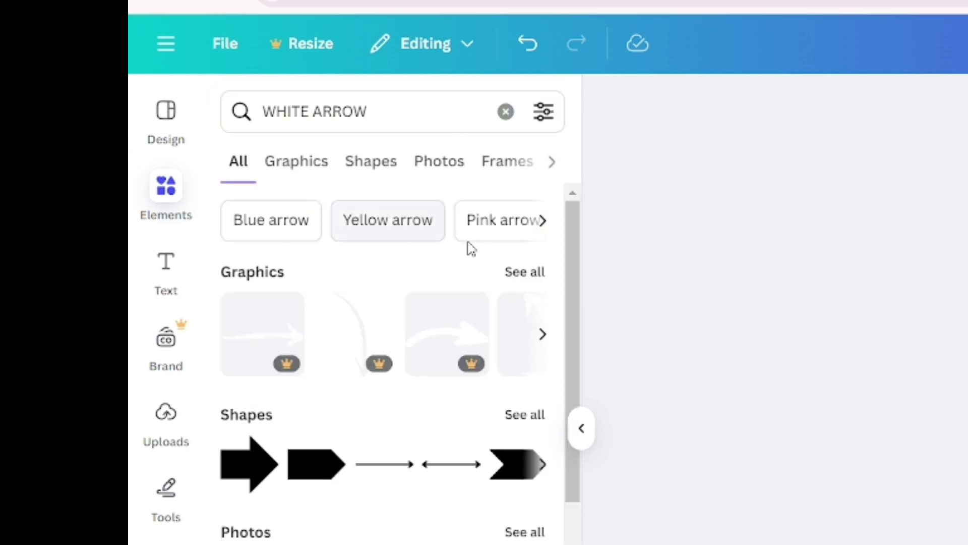
{"action": "left_click", "coordinate": [521, 270]}
{"action": "scroll", "coordinate": [433, 324], "scroll_direction": "up", "scroll_amount": 5}
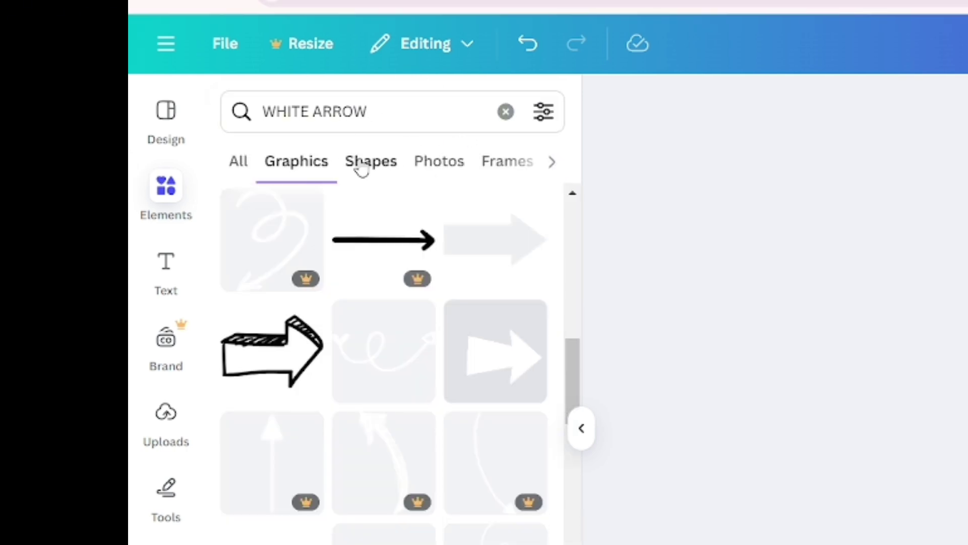
{"action": "left_click", "coordinate": [361, 162]}
{"action": "left_click", "coordinate": [404, 272]}
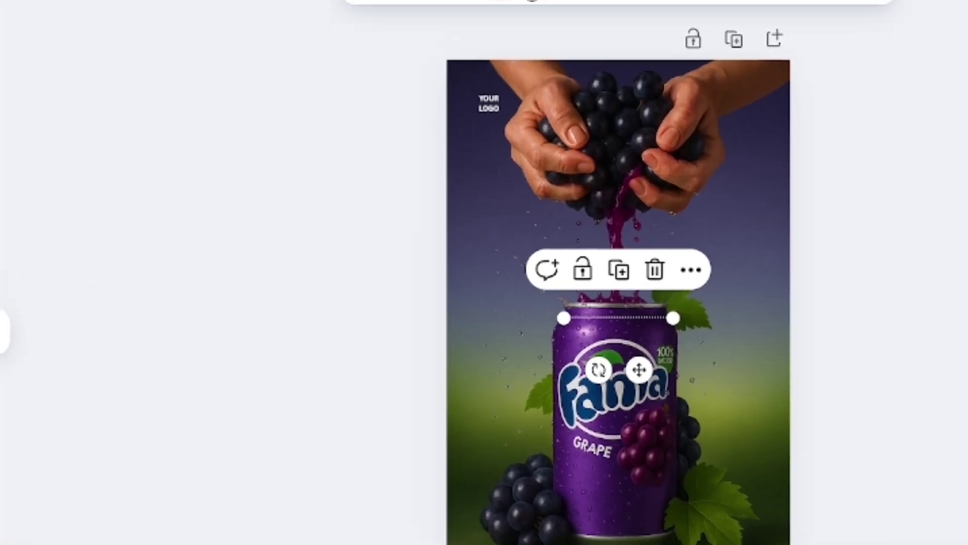
Make the arrow line curved and shape it to sweep from the can's upper-left edge up into the empty background
{"action": "left_click", "coordinate": [581, 102]}
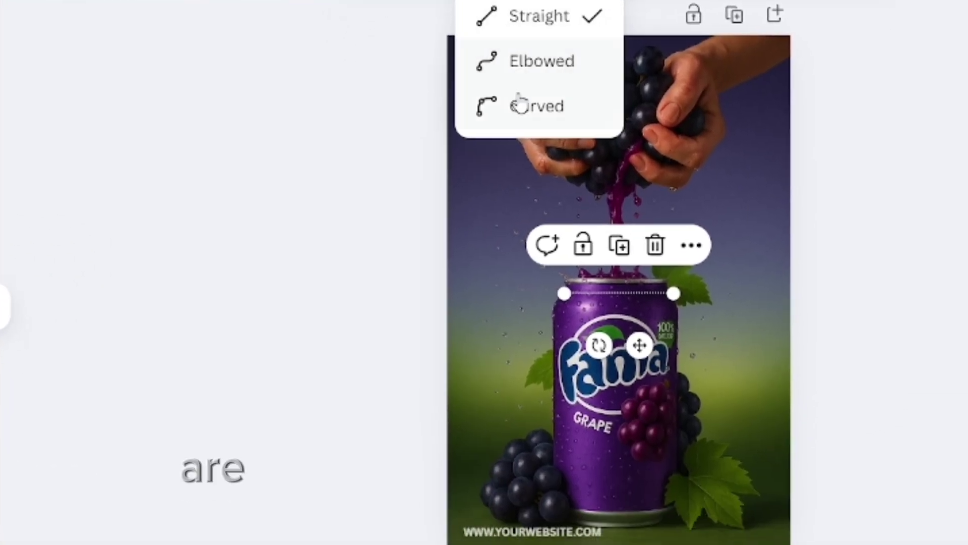
{"action": "left_click", "coordinate": [568, 207]}
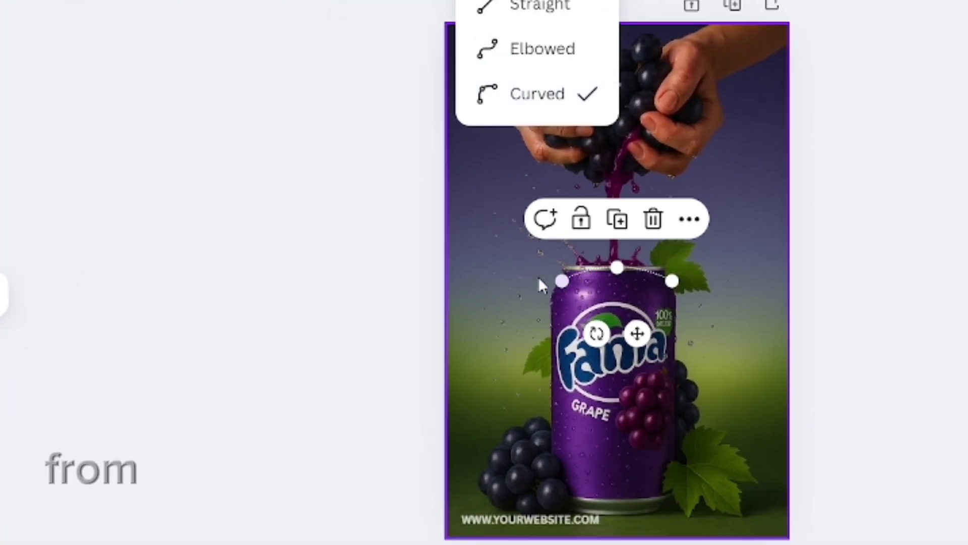
{"action": "left_click_drag", "start_coordinate": [558, 278], "coordinate": [706, 331]}
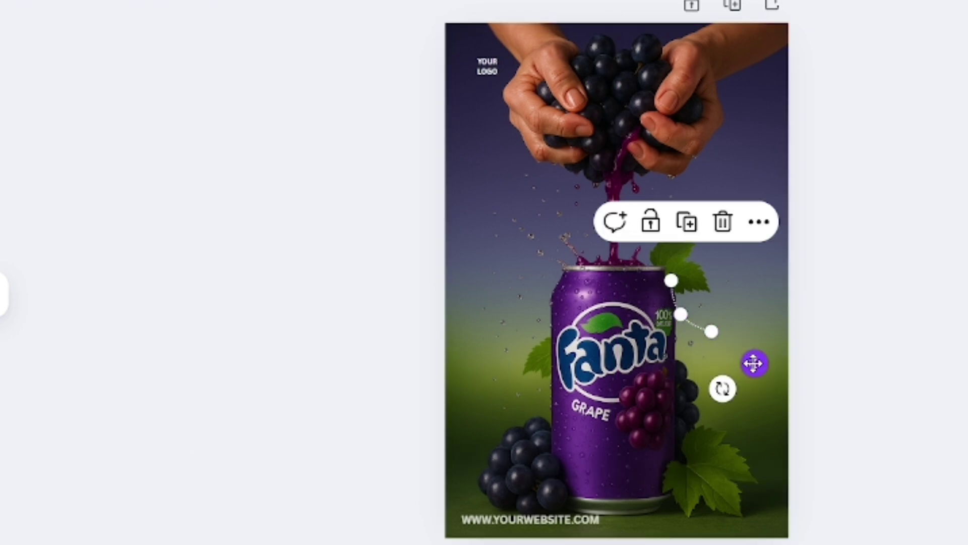
{"action": "left_click_drag", "start_coordinate": [754, 361], "coordinate": [669, 333]}
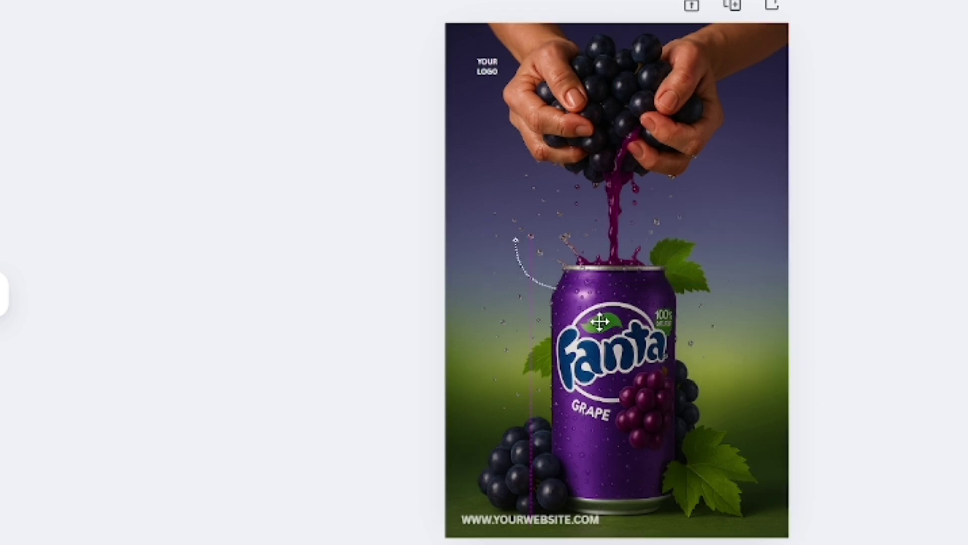
{"action": "left_click_drag", "start_coordinate": [599, 322], "coordinate": [599, 322]}
{"action": "mouse_move", "coordinate": [512, 233]}
{"action": "left_mouse_down"}
{"action": "mouse_move", "coordinate": [545, 231]}
{"action": "mouse_move", "coordinate": [528, 229]}
{"action": "left_mouse_up"}
{"action": "left_click_drag", "start_coordinate": [526, 266], "coordinate": [504, 277]}
{"action": "mouse_move", "coordinate": [530, 227]}
{"action": "left_mouse_down"}
{"action": "mouse_move", "coordinate": [502, 228]}
{"action": "mouse_move", "coordinate": [520, 228]}
{"action": "left_mouse_up"}
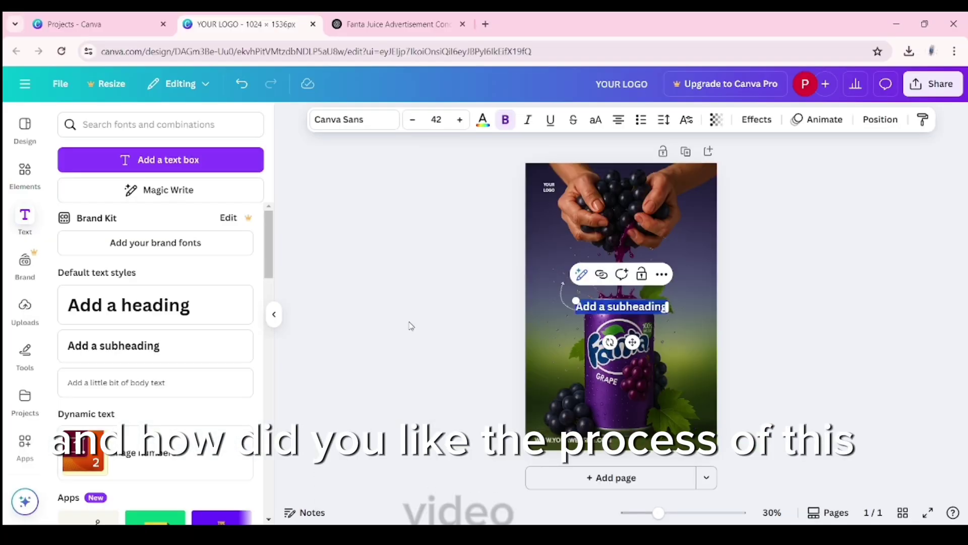
Add a subheading FRESH just above the curved arrow's tip and set its font to Arimo
{"action": "type", "text": "FRESH"}
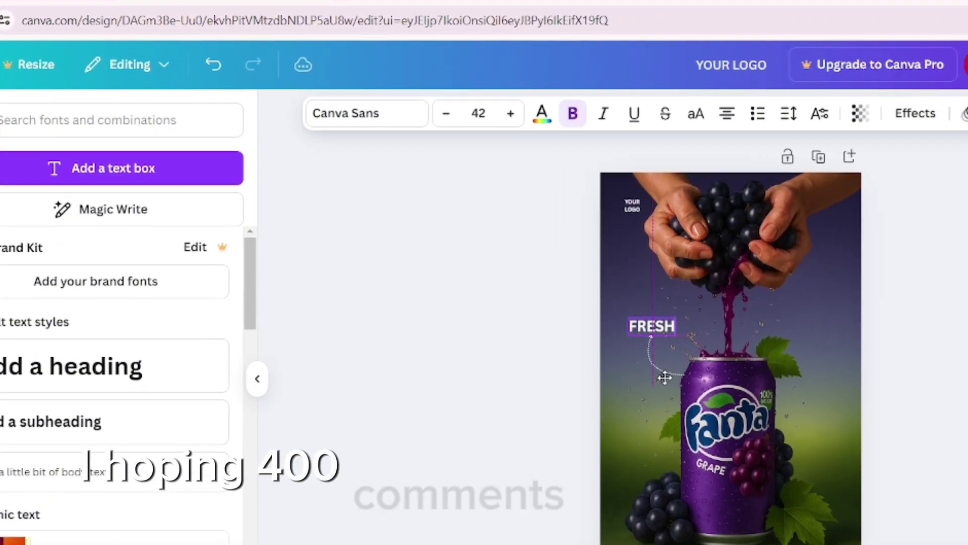
{"action": "left_click", "coordinate": [364, 111]}
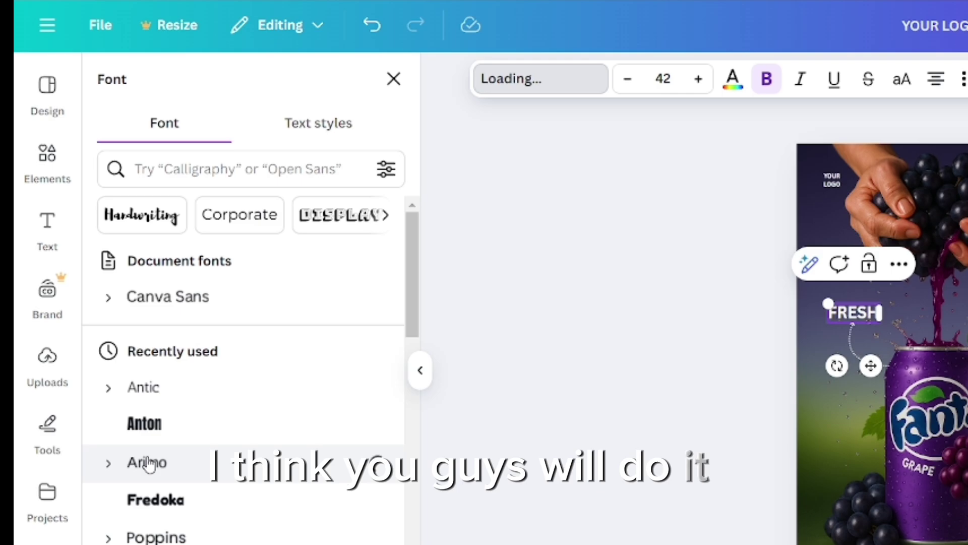
{"action": "left_click", "coordinate": [148, 463]}
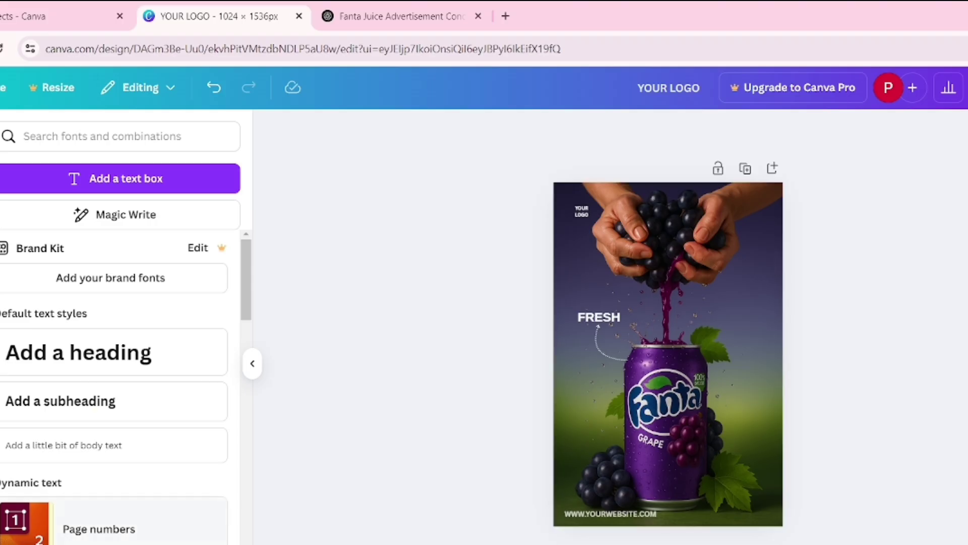
Duplicate the curved arrow below the FRESH label
{"action": "left_click", "coordinate": [615, 365]}
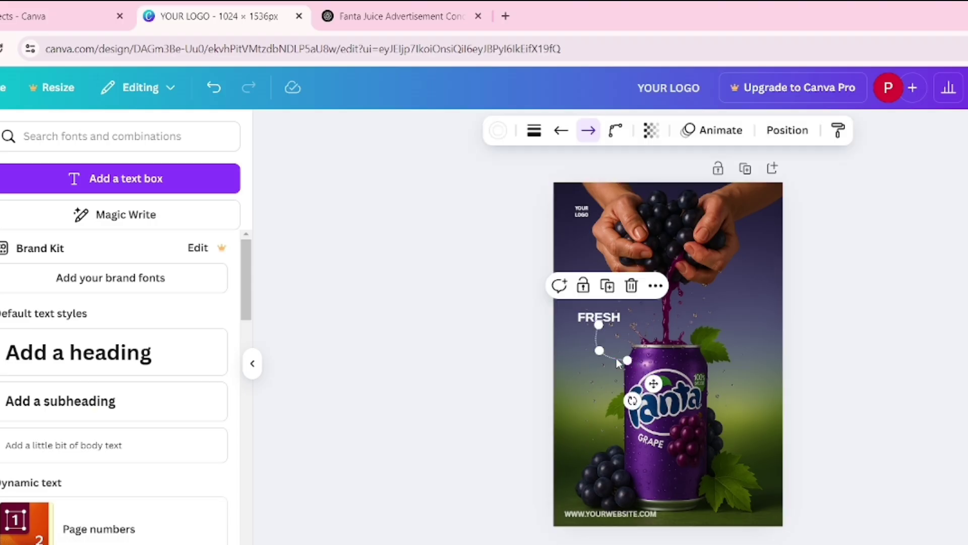
{"action": "left_click", "coordinate": [615, 298]}
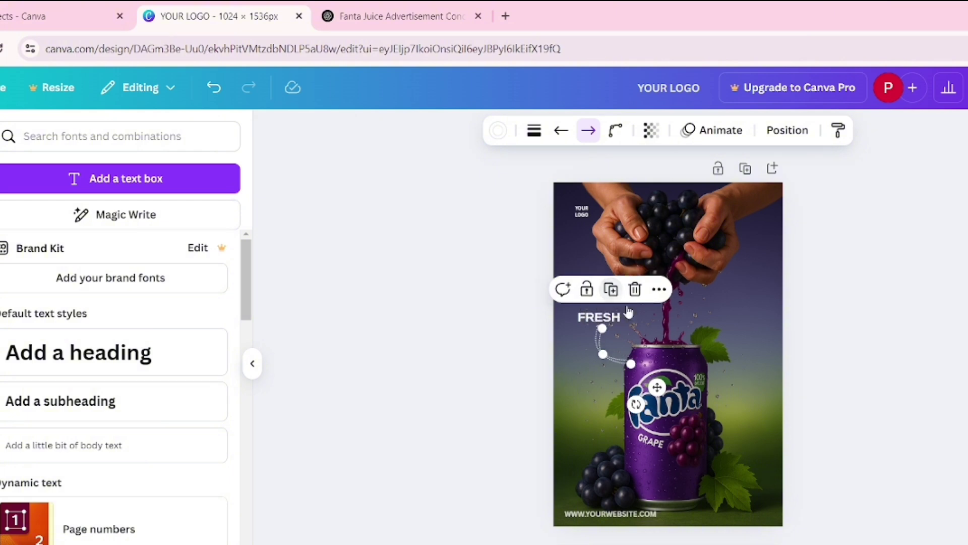
Reshape the duplicated arrow to curve down from the can's upper-right edge and place a NATURAL FLAVORS label under its tip
{"action": "left_click_drag", "start_coordinate": [636, 404], "coordinate": [737, 373]}
{"action": "left_click_drag", "start_coordinate": [691, 412], "coordinate": [743, 388]}
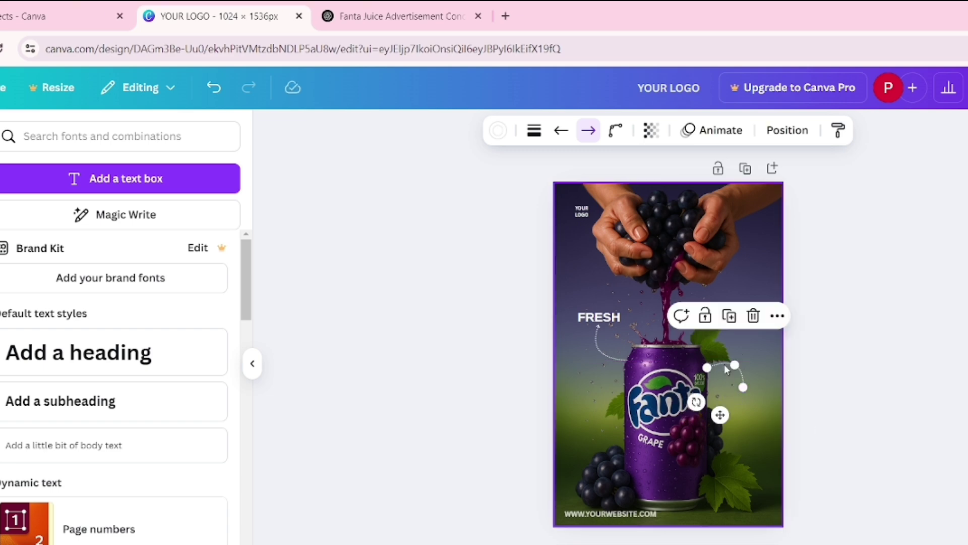
{"action": "left_click", "coordinate": [853, 389]}
{"action": "key", "text": "ctrl+v"}
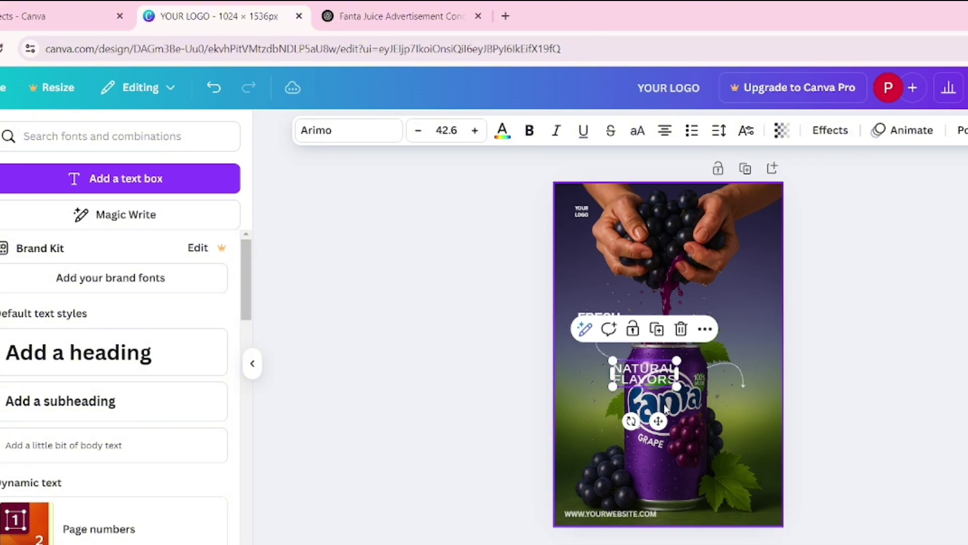
{"action": "left_click_drag", "start_coordinate": [664, 408], "coordinate": [750, 441]}
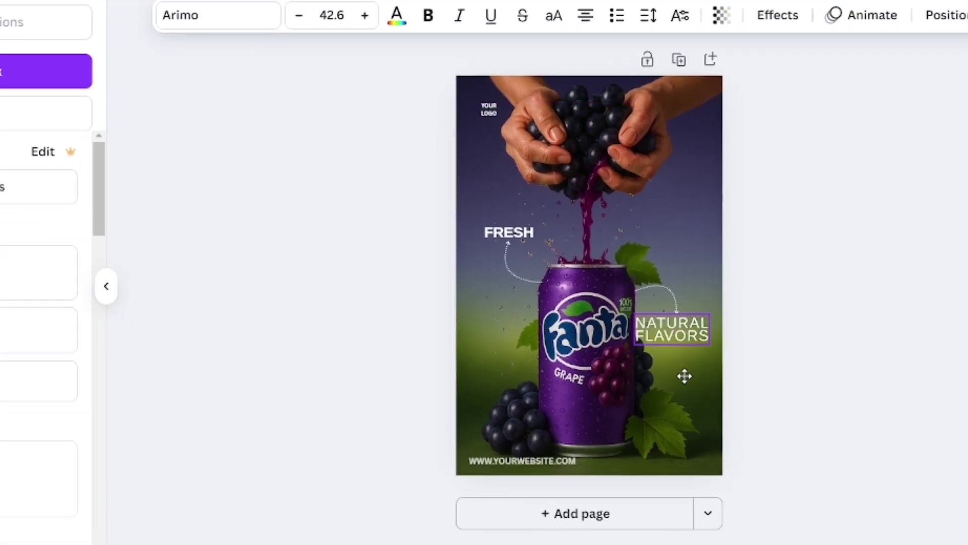
Paste another curved arrow, bend it downward from the can's left side, and place the label 180 CALORIES beneath its tip
{"action": "key", "text": "ctrl+v"}
{"action": "left_click_drag", "start_coordinate": [577, 361], "coordinate": [567, 363]}
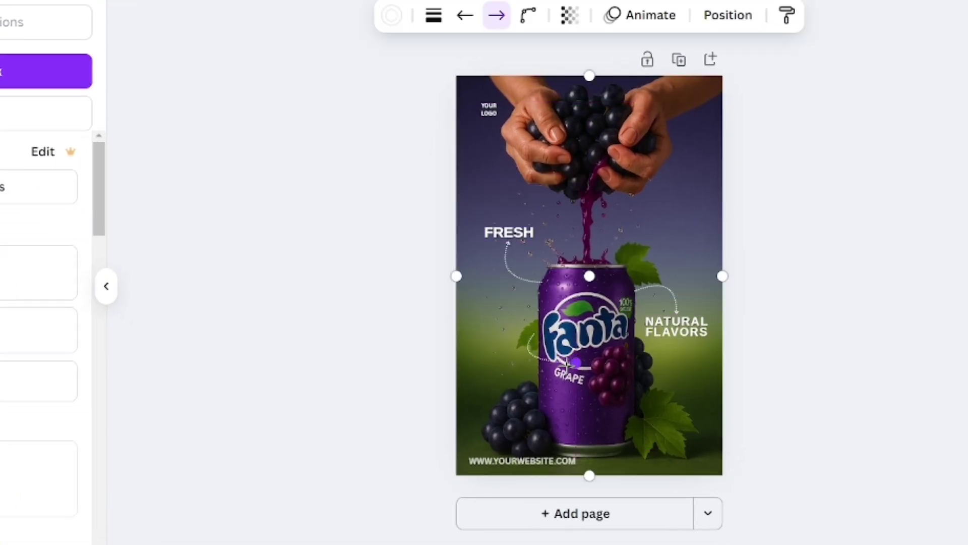
{"action": "left_click_drag", "start_coordinate": [507, 369], "coordinate": [508, 369]}
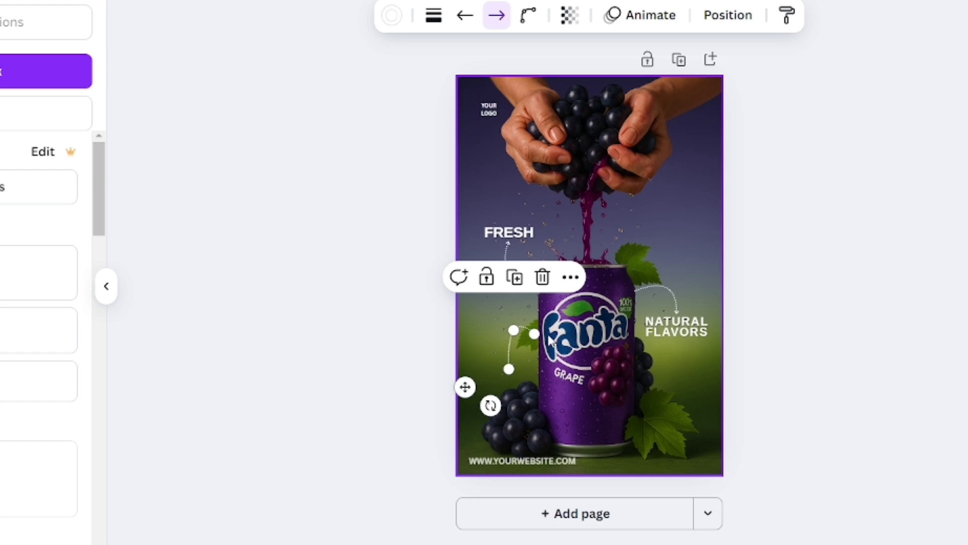
{"action": "left_click_drag", "start_coordinate": [535, 333], "coordinate": [509, 365]}
{"action": "key", "text": "ctrl+v"}
{"action": "left_click_drag", "start_coordinate": [557, 428], "coordinate": [525, 419]}
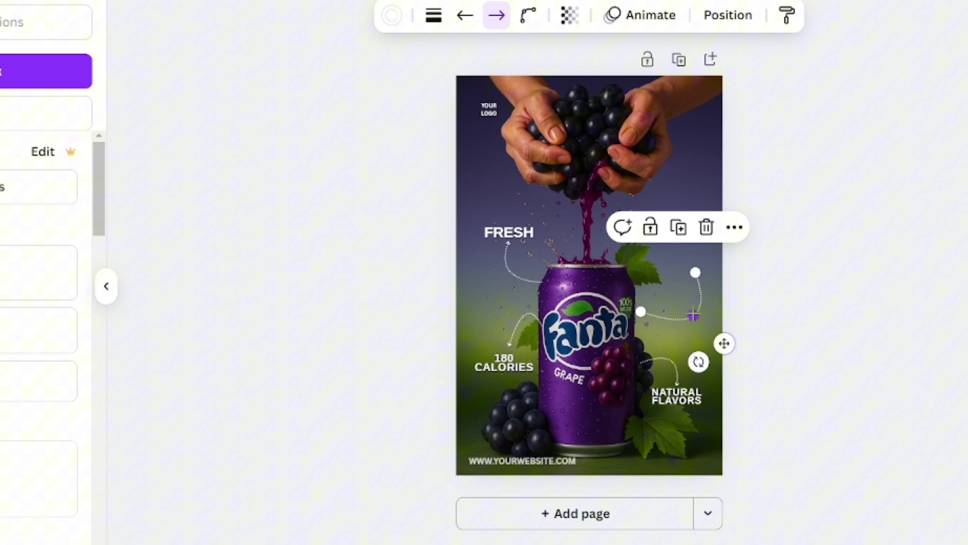
Shape the fourth arrow to curve upward from the can's upper-right edge and size the CAFFINE FREE label above its tip
{"action": "left_click_drag", "start_coordinate": [694, 312], "coordinate": [671, 307]}
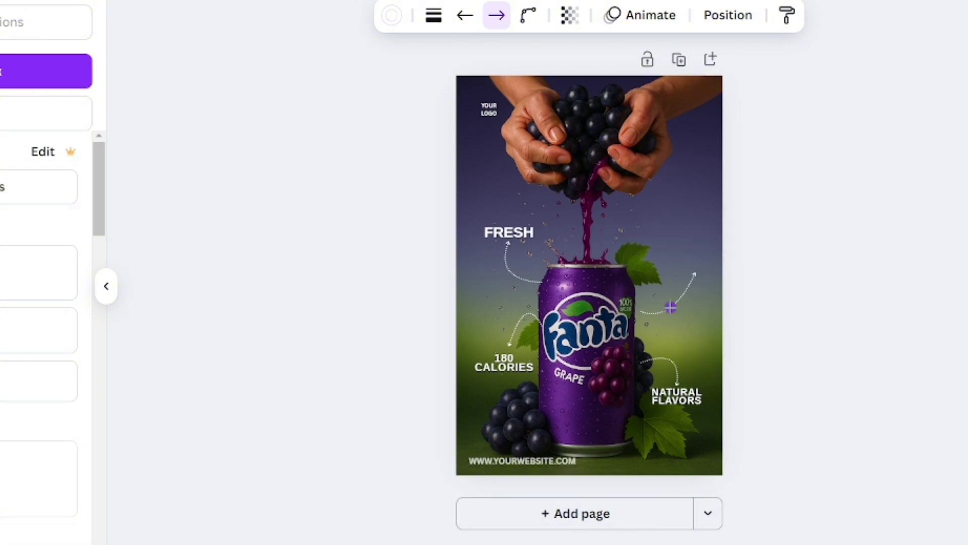
{"action": "mouse_move", "coordinate": [686, 272]}
{"action": "left_mouse_down"}
{"action": "mouse_move", "coordinate": [663, 273]}
{"action": "mouse_move", "coordinate": [675, 274]}
{"action": "left_mouse_up"}
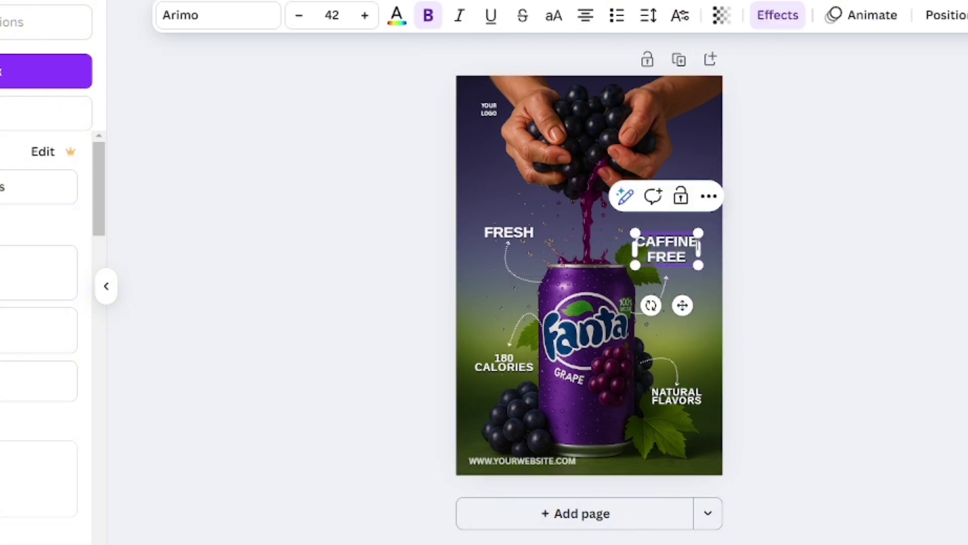
{"action": "left_click_drag", "start_coordinate": [694, 233], "coordinate": [683, 241]}
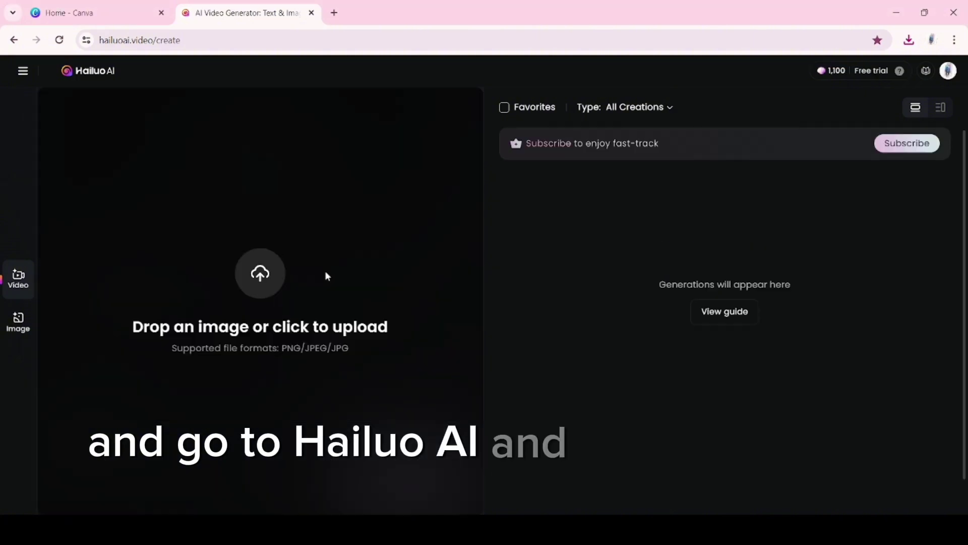
In Hailuo AI, upload the finished poster and generate an image-to-video clip with the prompt "floating ,cinamatic, or spin", then open the result
{"action": "left_click_drag", "start_coordinate": [325, 275], "coordinate": [244, 182]}
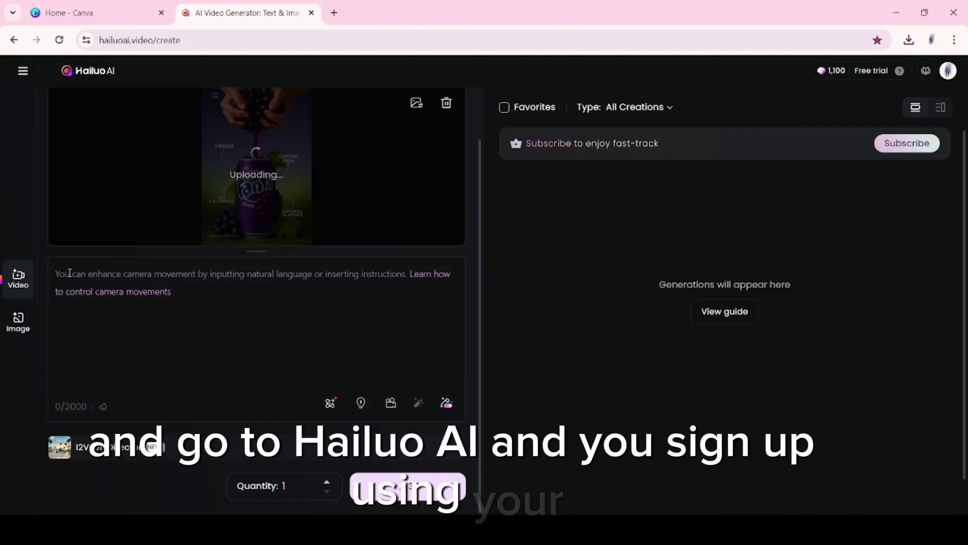
{"action": "scroll", "coordinate": [427, 321], "scroll_direction": "up", "scroll_amount": 1}
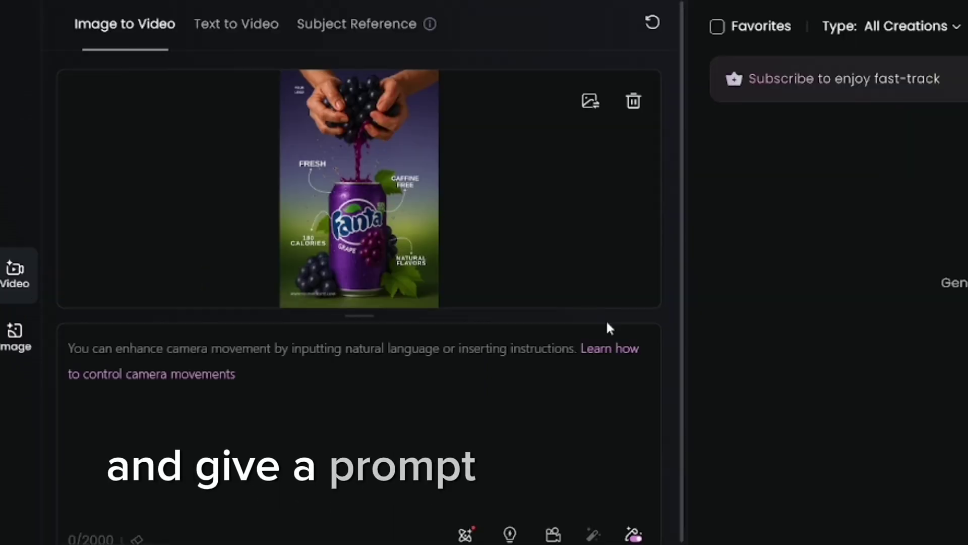
{"action": "type", "text": "floating ,cinemrtic, or spin"}
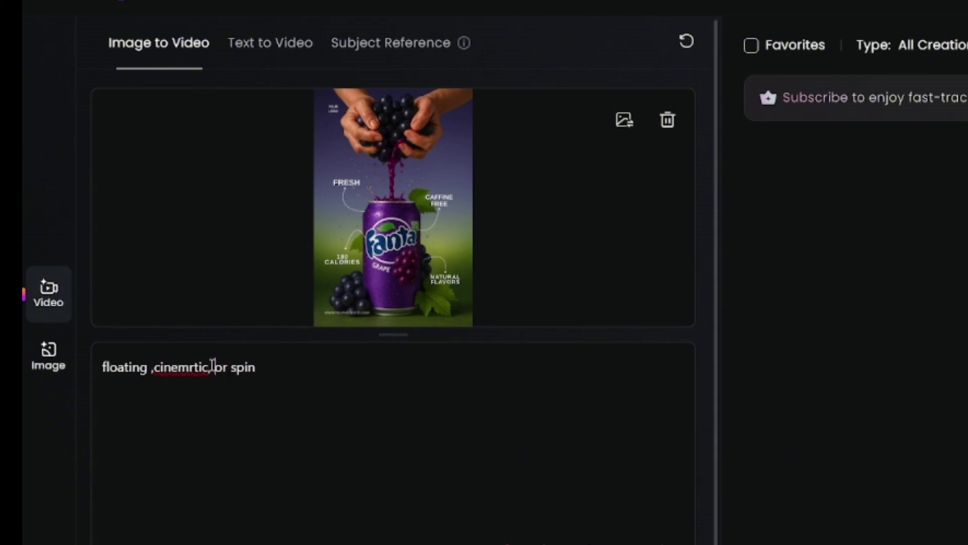
{"action": "left_click", "coordinate": [624, 520]}
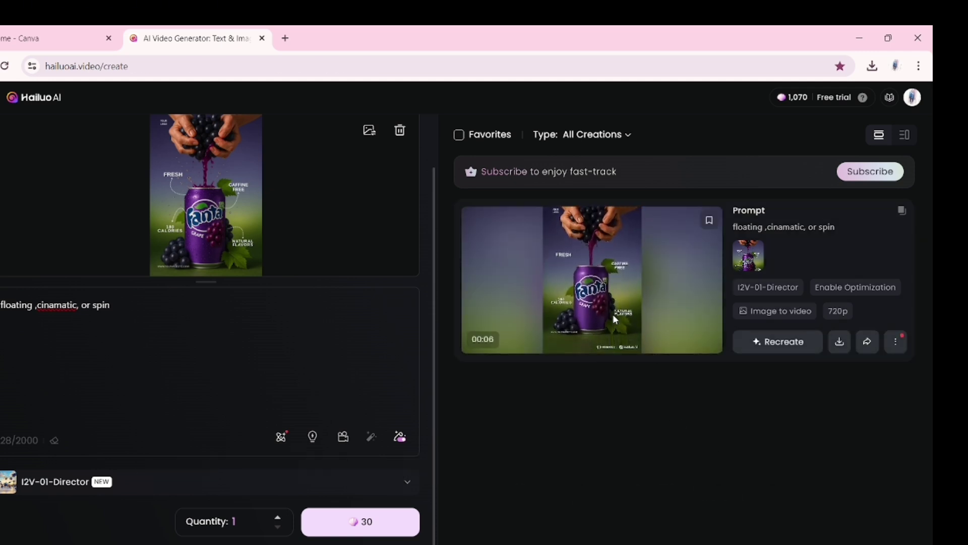
{"action": "left_click", "coordinate": [614, 317]}
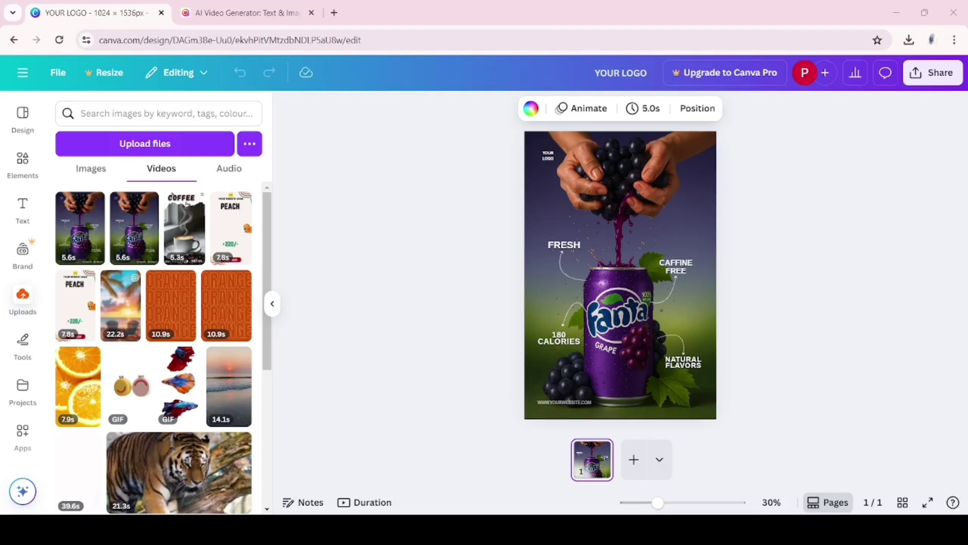
Back in Canva, add a second page, place the uploaded 5.6s Fanta video on it and enlarge it towards the page edges
{"action": "left_click", "coordinate": [645, 460]}
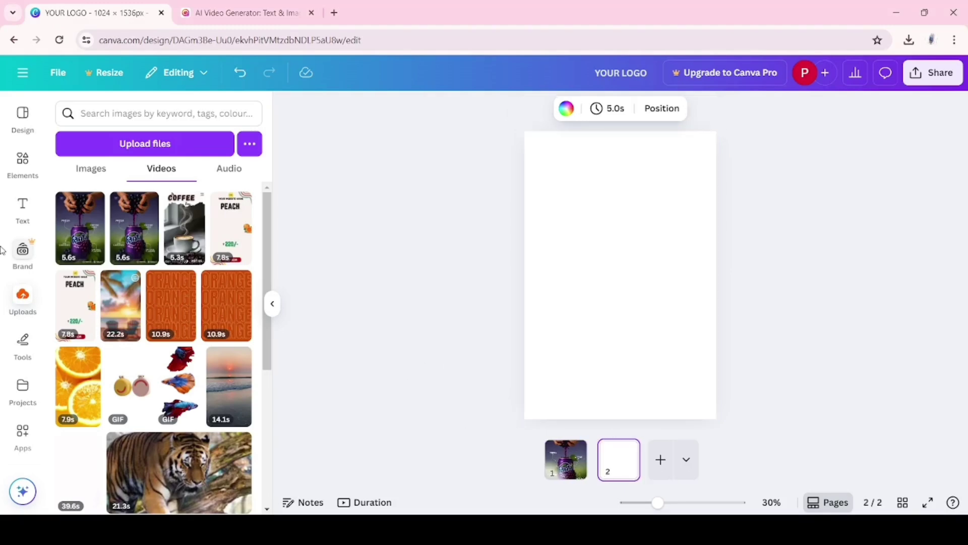
{"action": "left_click", "coordinate": [122, 235]}
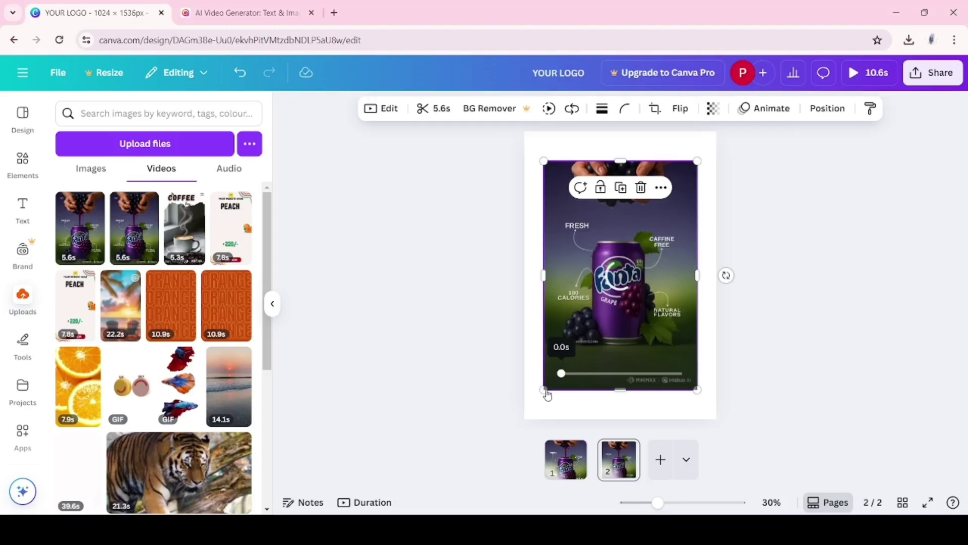
{"action": "mouse_move", "coordinate": [621, 390]}
{"action": "left_mouse_down"}
{"action": "mouse_move", "coordinate": [622, 379]}
{"action": "mouse_move", "coordinate": [631, 388]}
{"action": "left_mouse_up"}
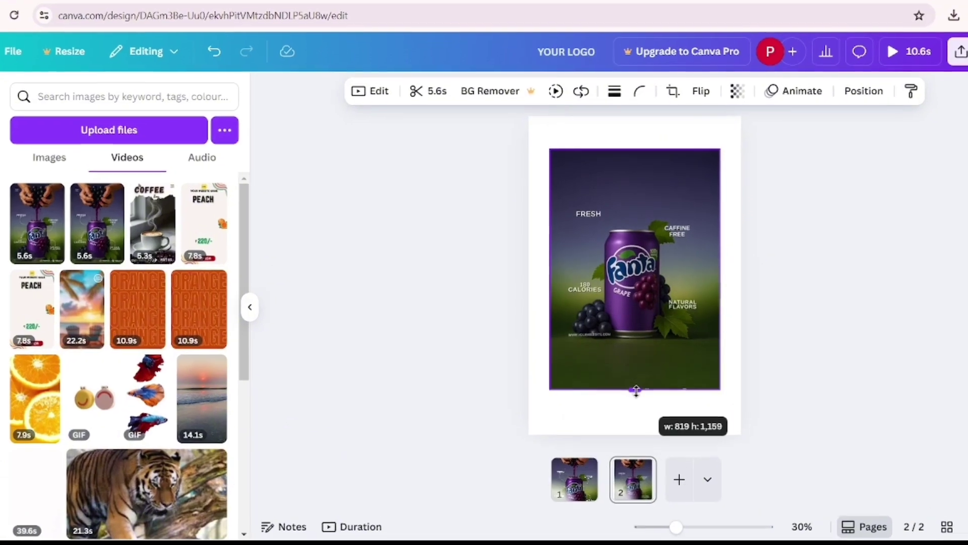
{"action": "left_click_drag", "start_coordinate": [720, 389], "coordinate": [741, 418]}
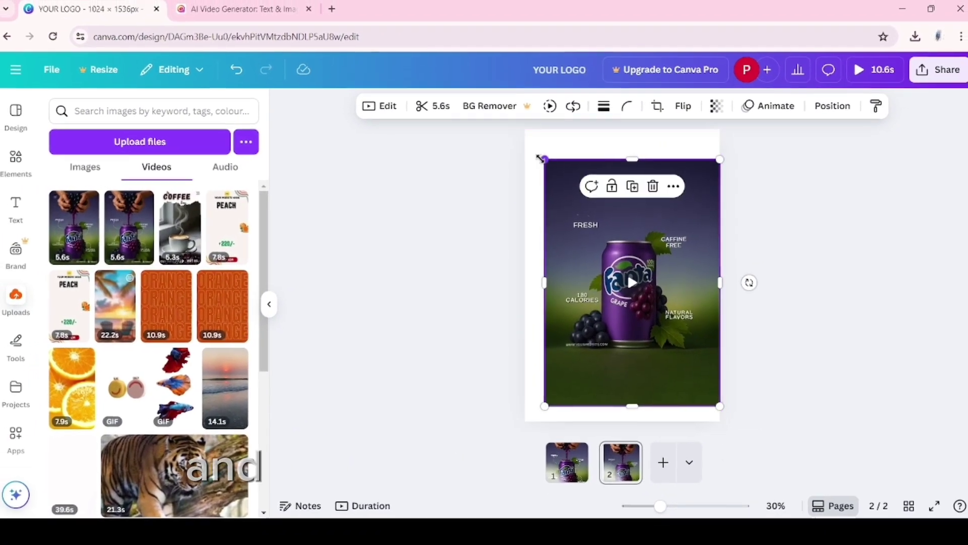
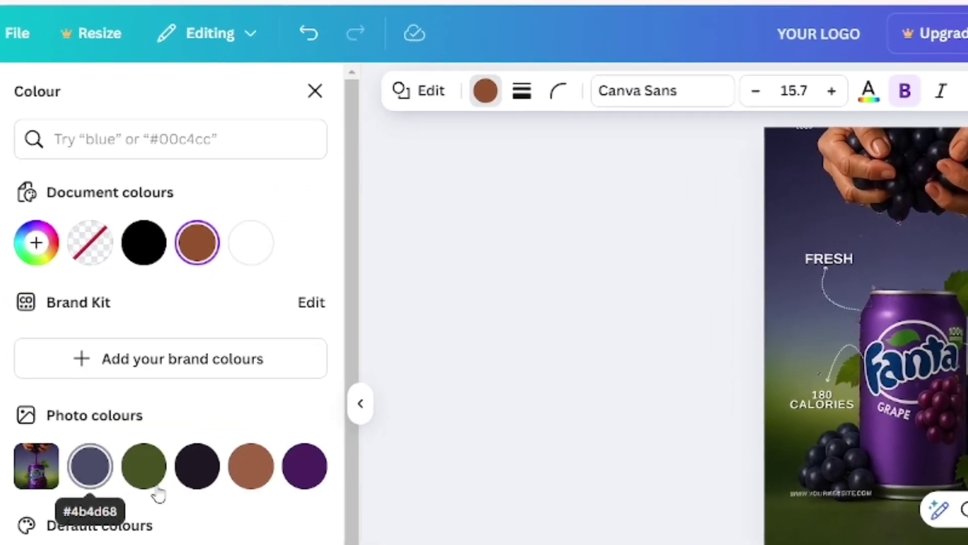
Fill the rounded banner with dark purple from the photo colours and fit the BUY NOW text onto it at size 46.7
{"action": "left_click", "coordinate": [304, 466]}
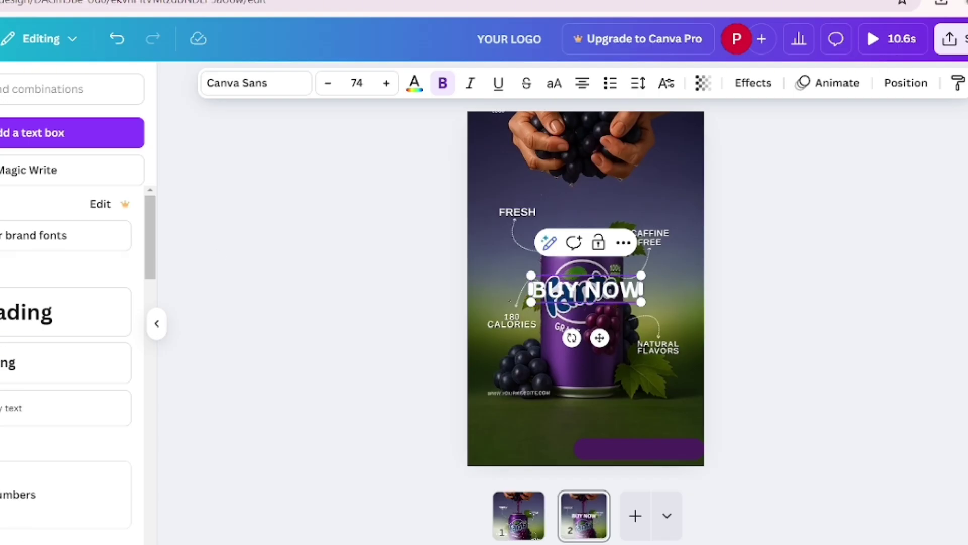
{"action": "left_click_drag", "start_coordinate": [640, 301], "coordinate": [609, 310]}
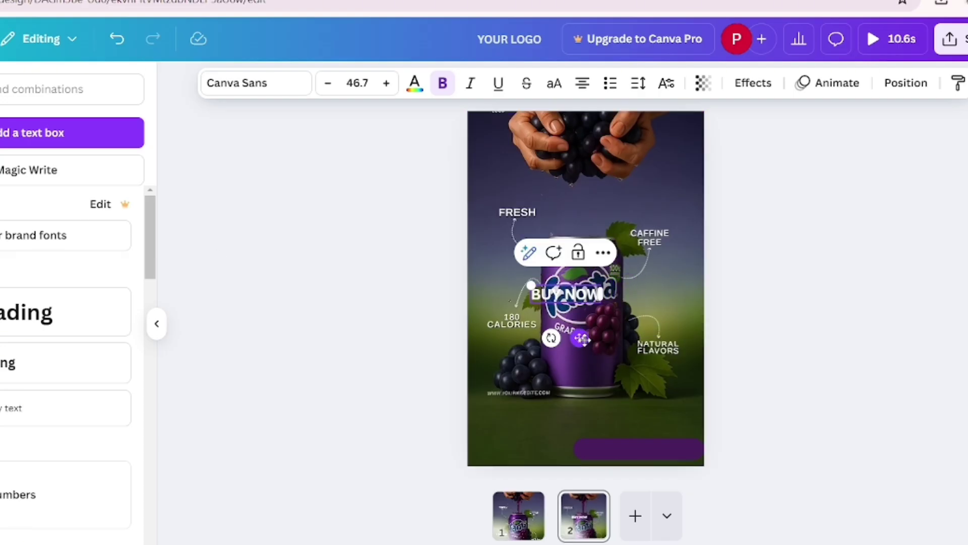
{"action": "left_click_drag", "start_coordinate": [582, 339], "coordinate": [609, 415]}
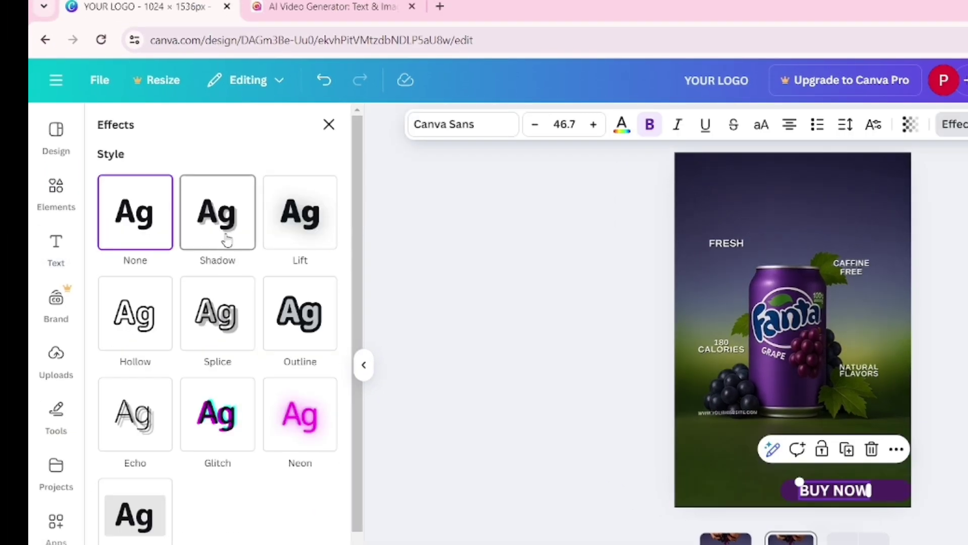
Apply a black Shadow effect to the BUY NOW text with blur 47 and transparency 64
{"action": "left_click", "coordinate": [216, 211]}
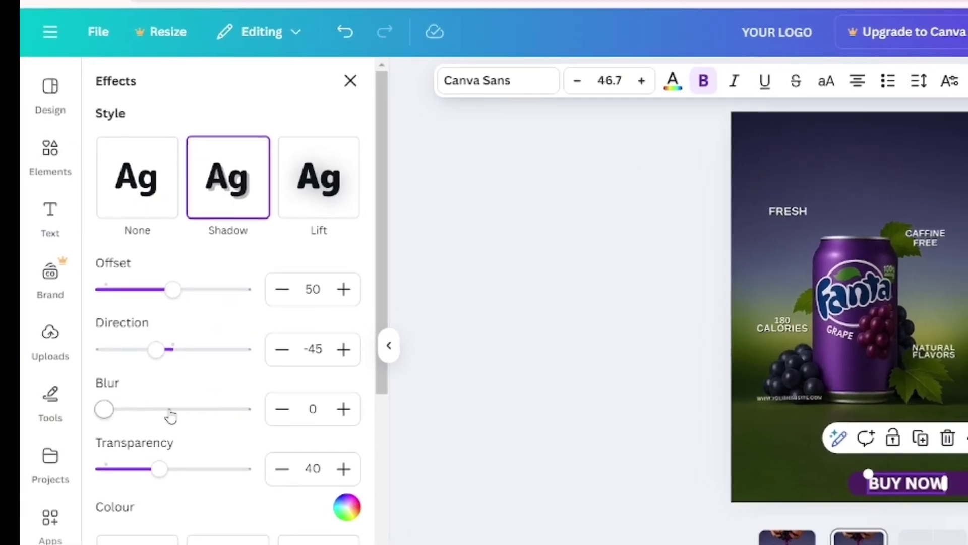
{"action": "left_click", "coordinate": [170, 410]}
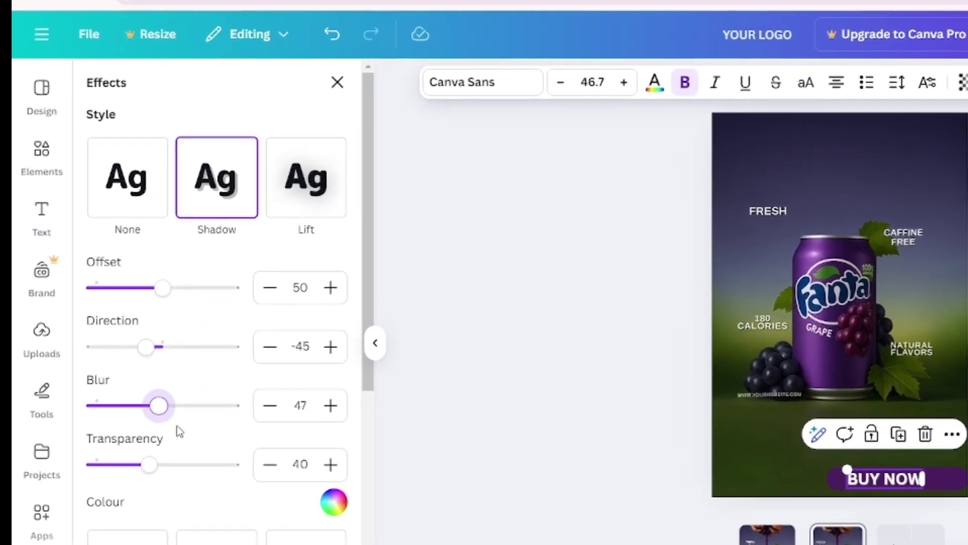
{"action": "left_click_drag", "start_coordinate": [160, 469], "coordinate": [195, 469]}
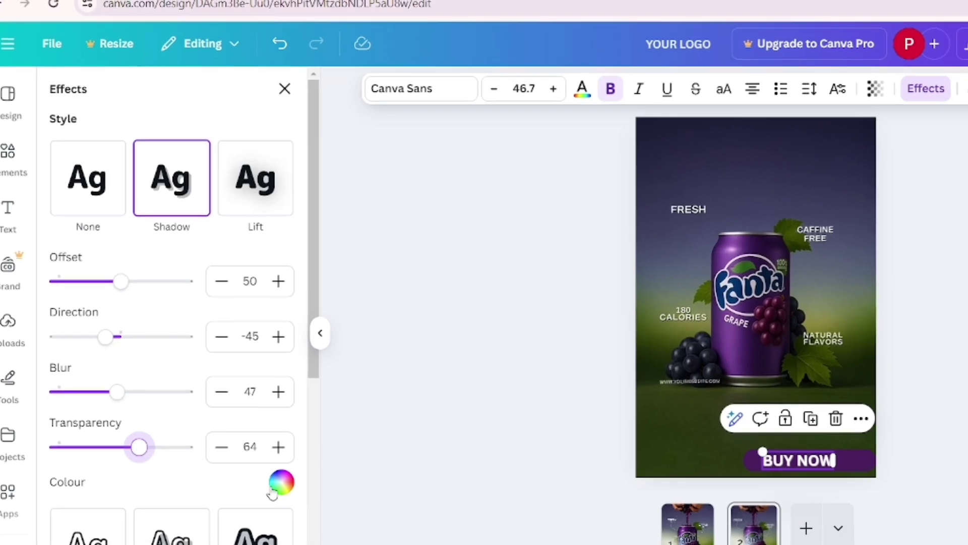
{"action": "left_click", "coordinate": [294, 487]}
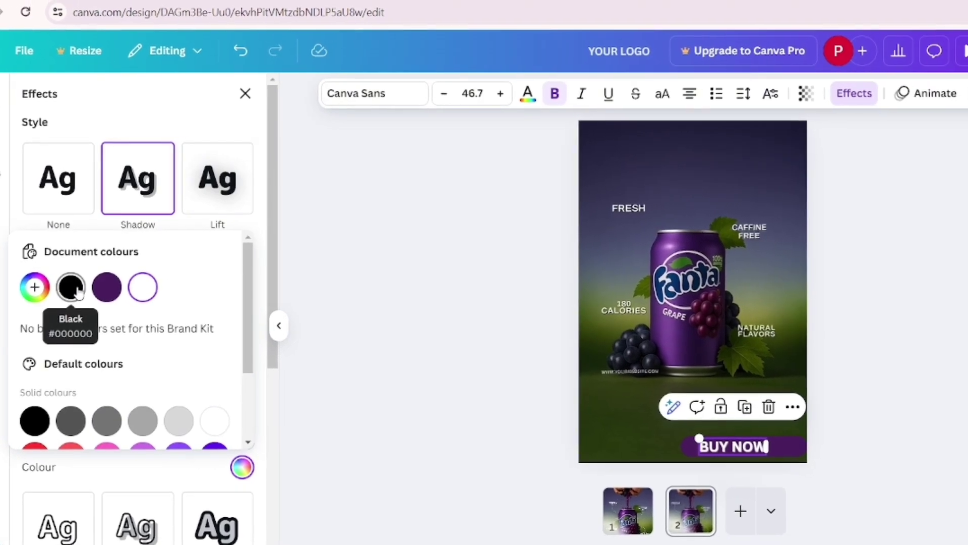
{"action": "left_click", "coordinate": [73, 290]}
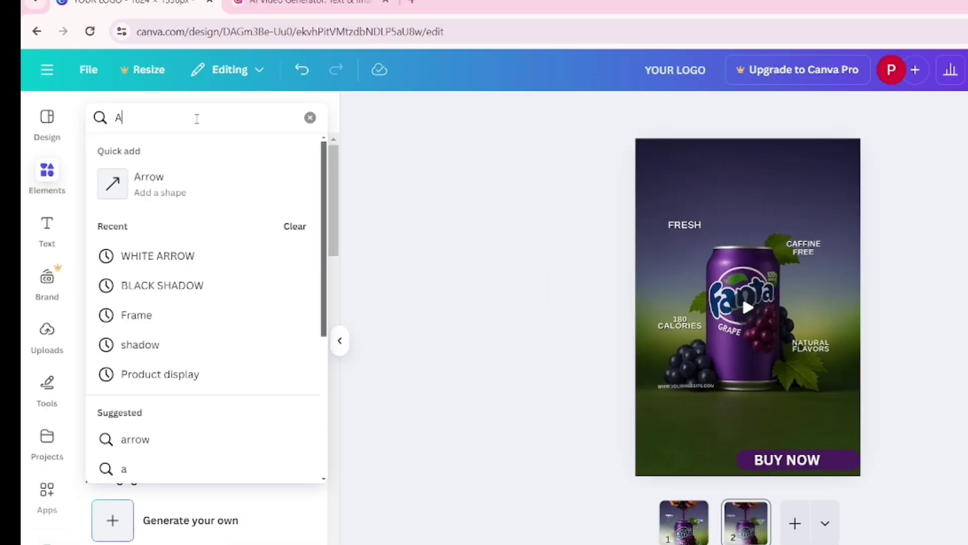
Search the elements for ARROW and add the pink four-chevron arrow graphic to the video page
{"action": "type", "text": "W"}
{"action": "key", "text": "Return"}
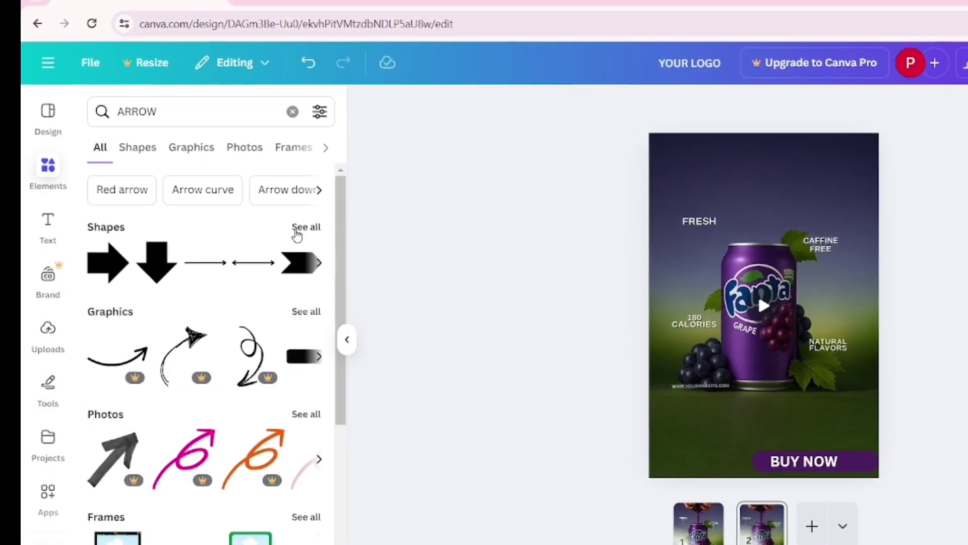
{"action": "left_click", "coordinate": [194, 145]}
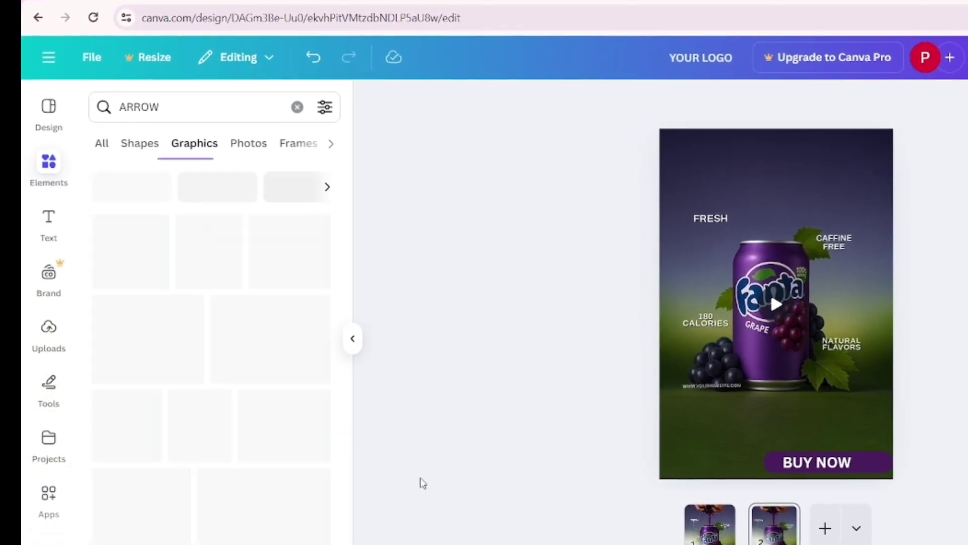
{"action": "scroll", "coordinate": [300, 374], "scroll_direction": "down", "scroll_amount": 10}
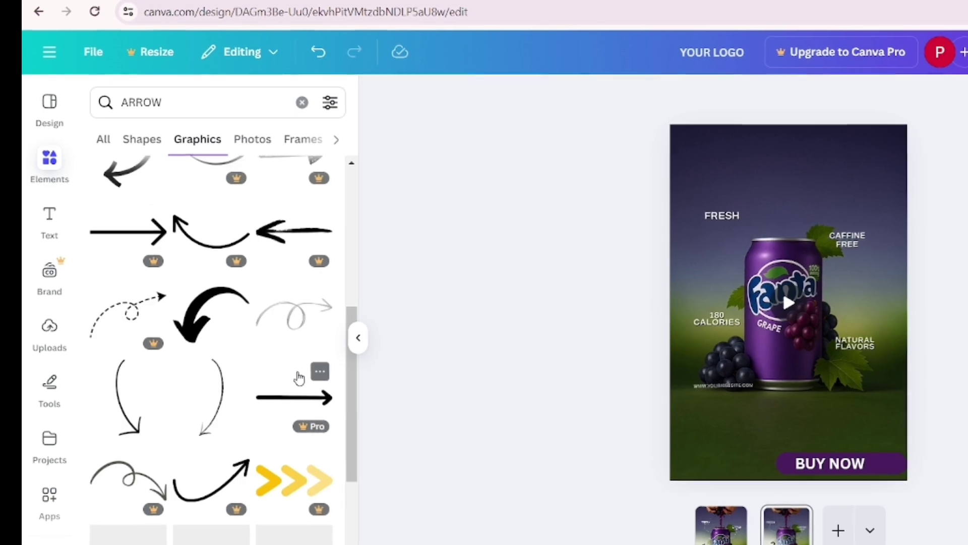
{"action": "scroll", "coordinate": [302, 379], "scroll_direction": "down", "scroll_amount": 5}
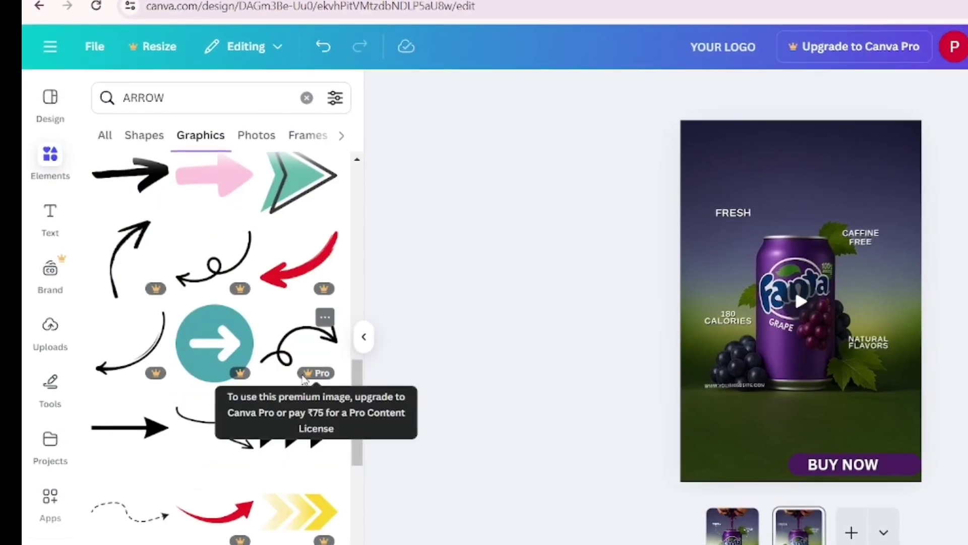
{"action": "scroll", "coordinate": [298, 411], "scroll_direction": "down", "scroll_amount": 3}
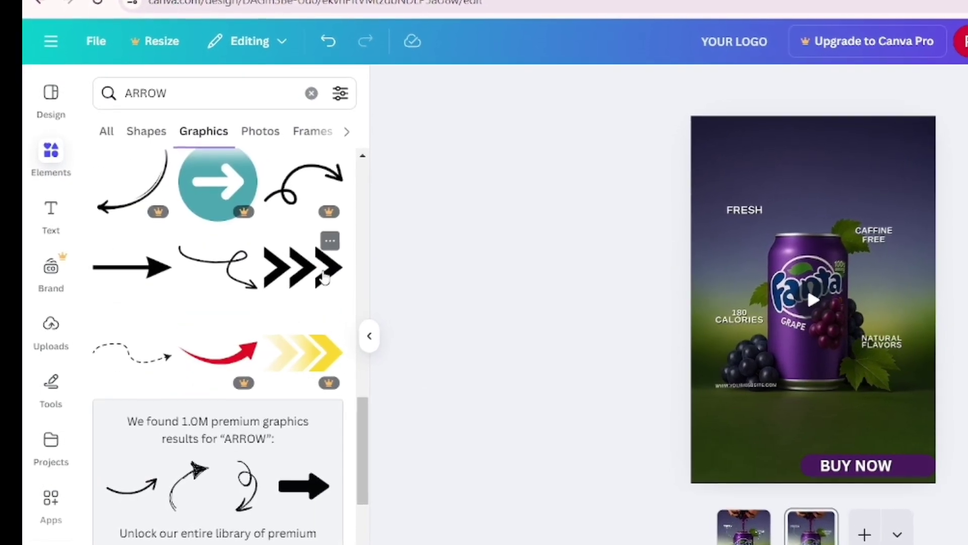
{"action": "scroll", "coordinate": [285, 319], "scroll_direction": "down", "scroll_amount": 8}
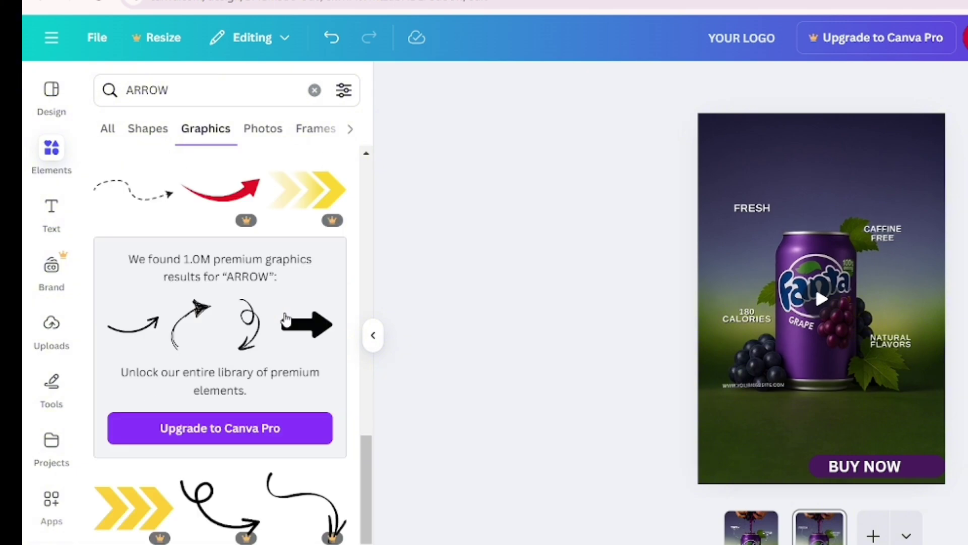
{"action": "scroll", "coordinate": [285, 323], "scroll_direction": "down", "scroll_amount": 6}
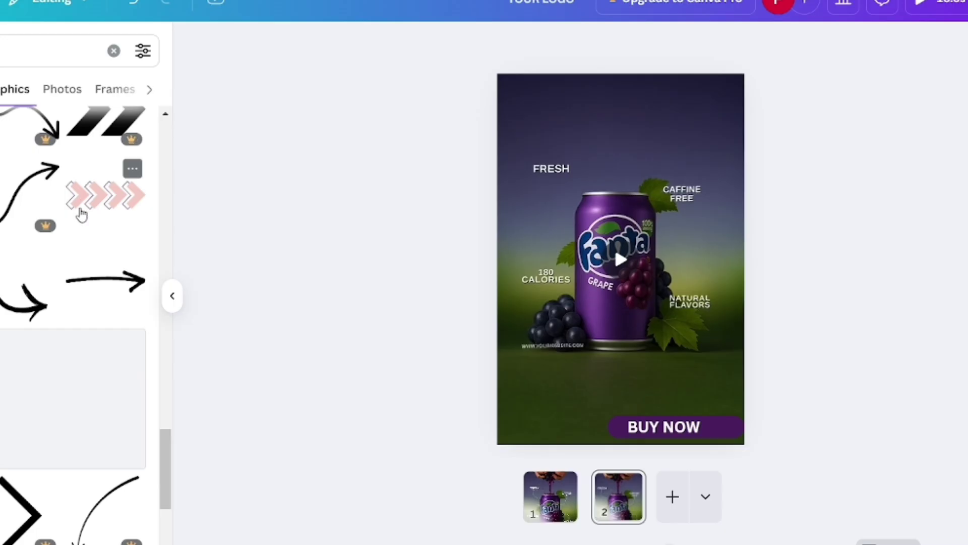
{"action": "left_click", "coordinate": [278, 247]}
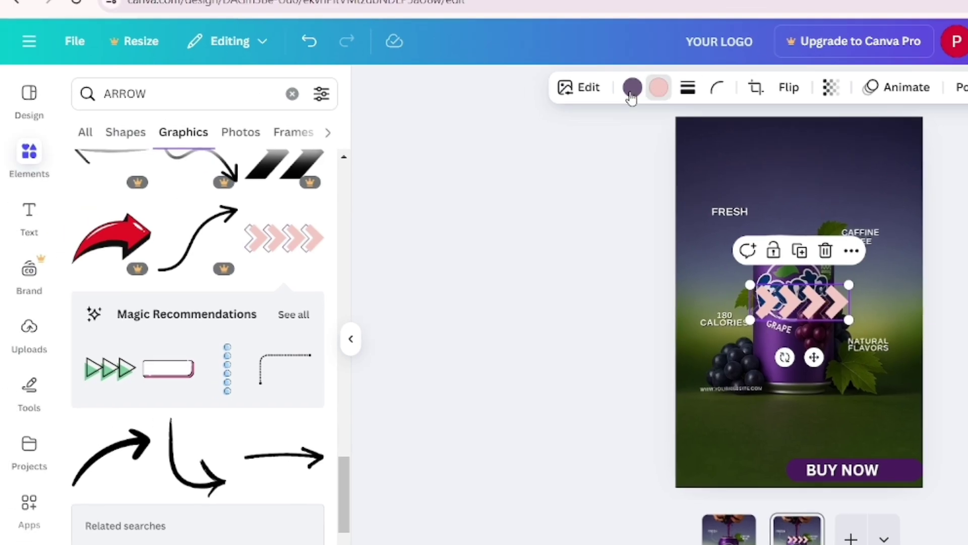
Recolour the chevron arrow graphic white and dark green, then shrink it onto the purple banner just after the BUY NOW text
{"action": "left_click", "coordinate": [541, 59]}
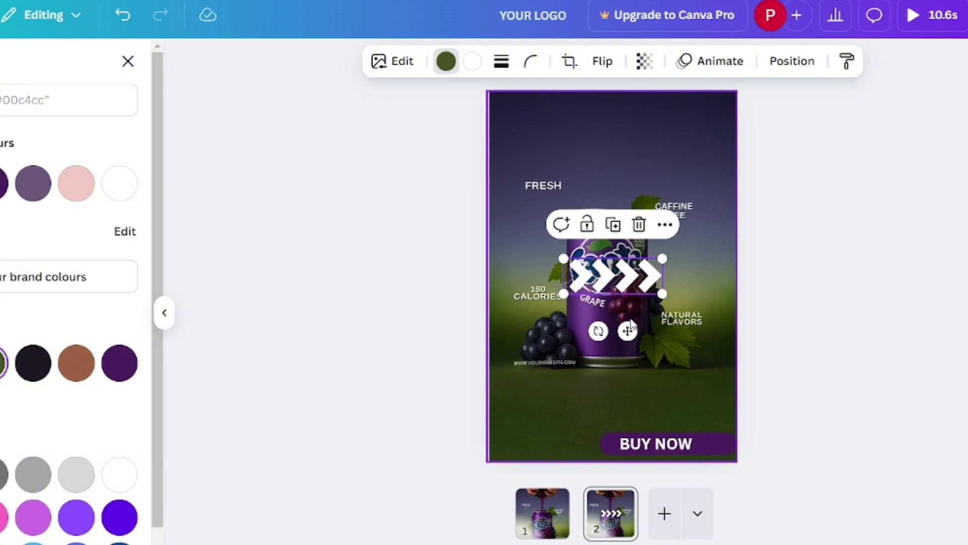
{"action": "left_click_drag", "start_coordinate": [660, 257], "coordinate": [718, 444]}
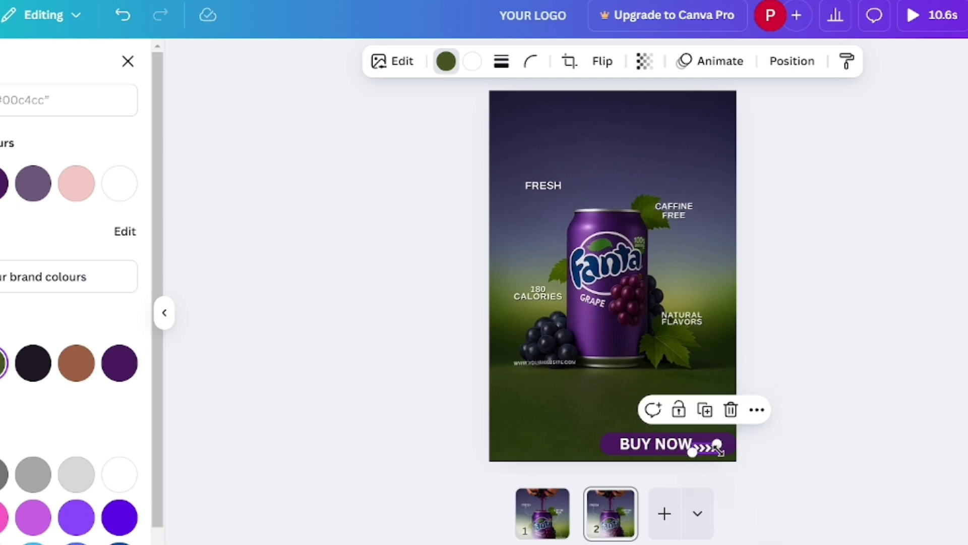
{"action": "left_click", "coordinate": [708, 449]}
{"action": "left_click_drag", "start_coordinate": [712, 451], "coordinate": [712, 442]}
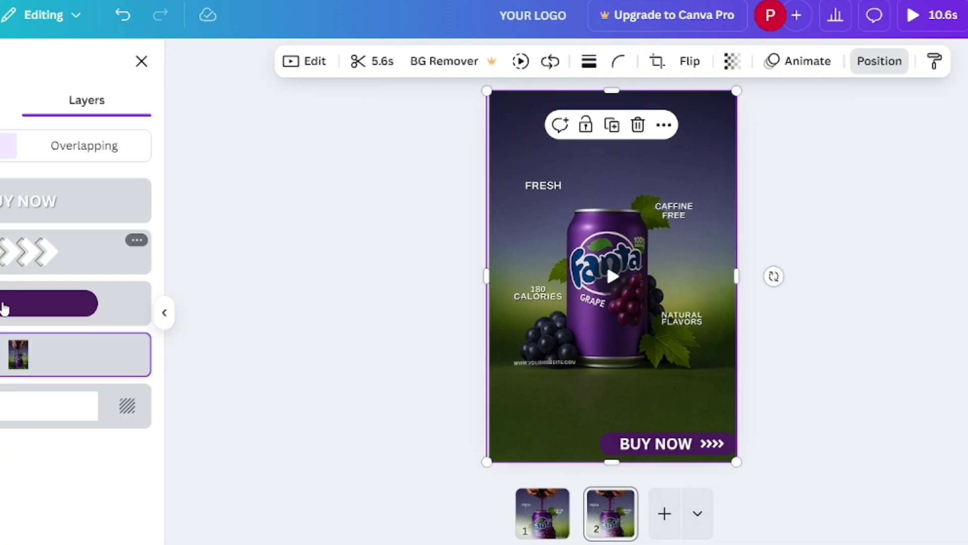
Select the BUY NOW text layer and apply the Merge text animation to it
{"action": "left_click", "coordinate": [56, 200]}
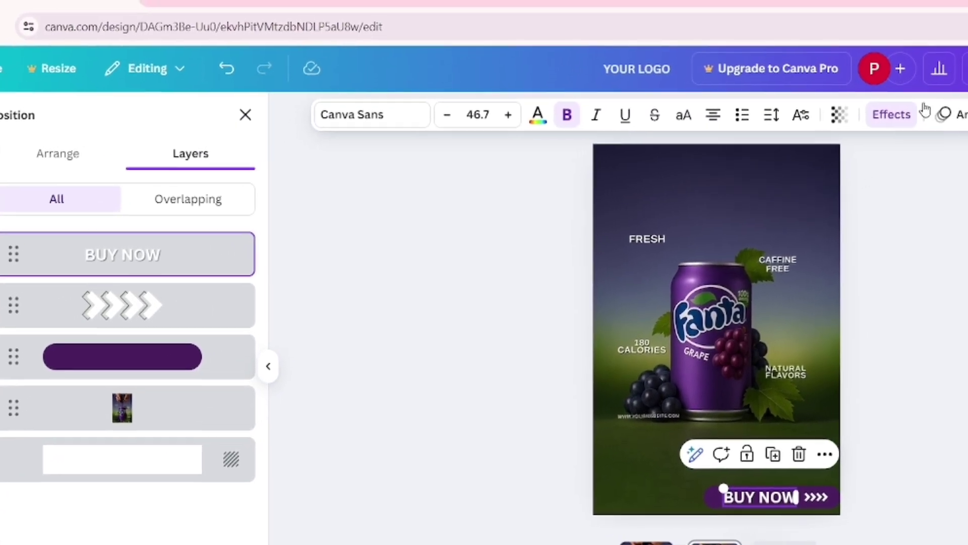
{"action": "left_click", "coordinate": [908, 126]}
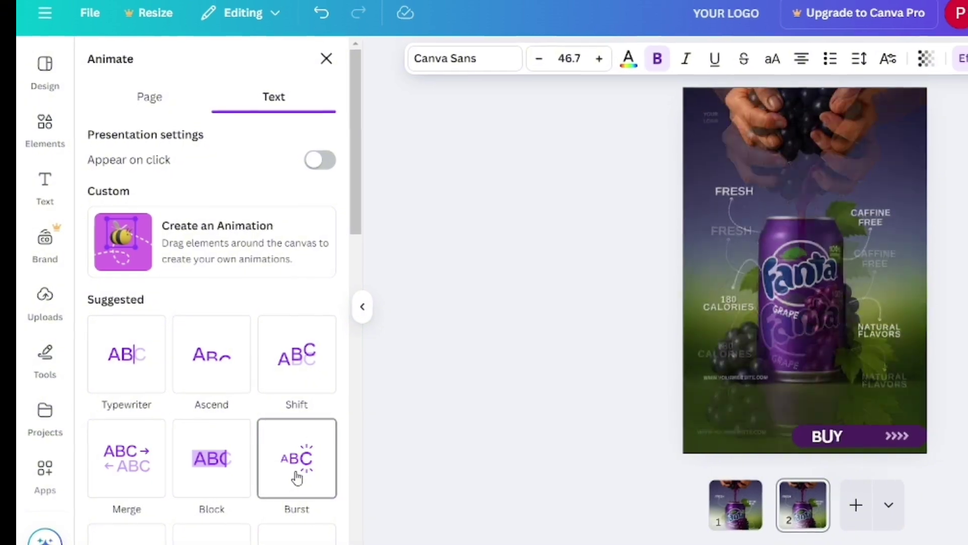
{"action": "scroll", "coordinate": [296, 475], "scroll_direction": "down", "scroll_amount": 5}
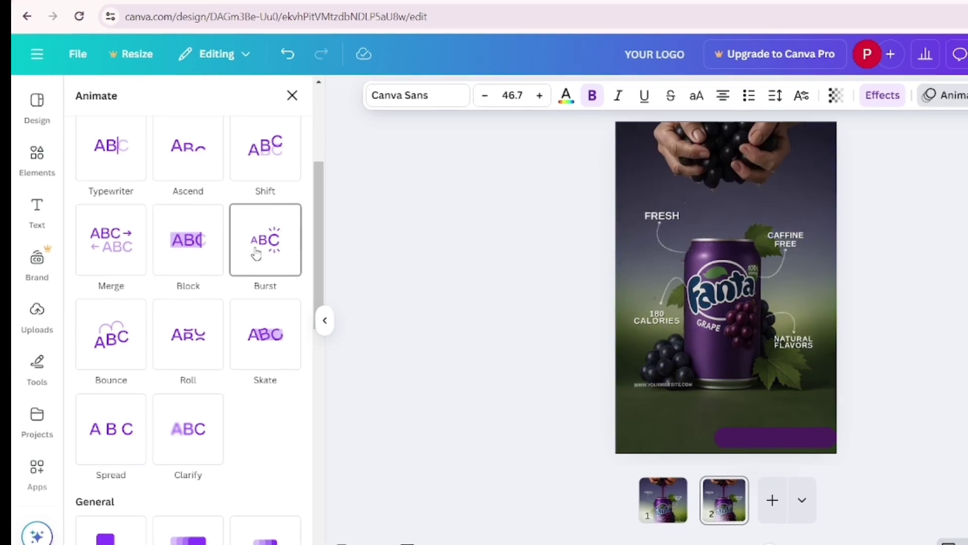
{"action": "left_click", "coordinate": [127, 246]}
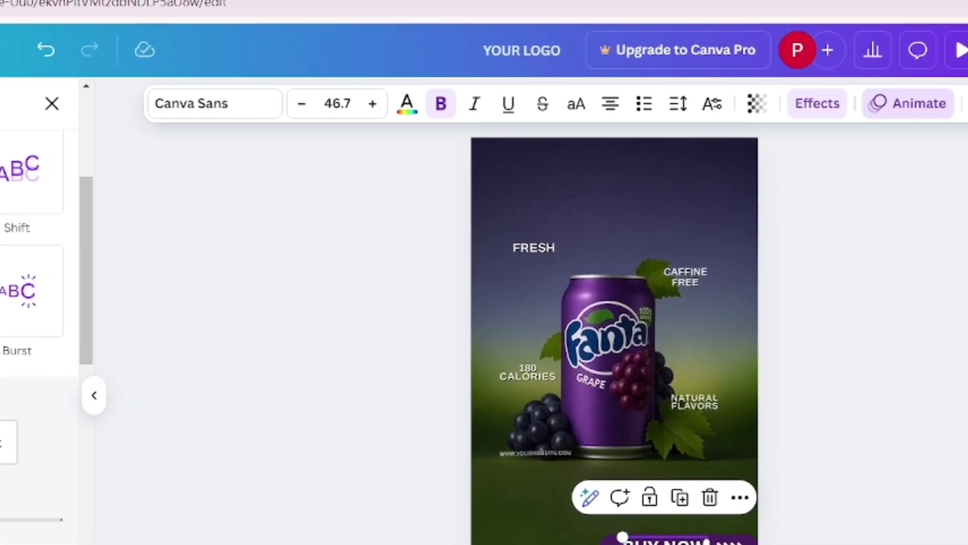
Set the timing of the first poster page to 1.5s without applying it to all pages
{"action": "left_click", "coordinate": [686, 205]}
{"action": "left_click", "coordinate": [651, 103]}
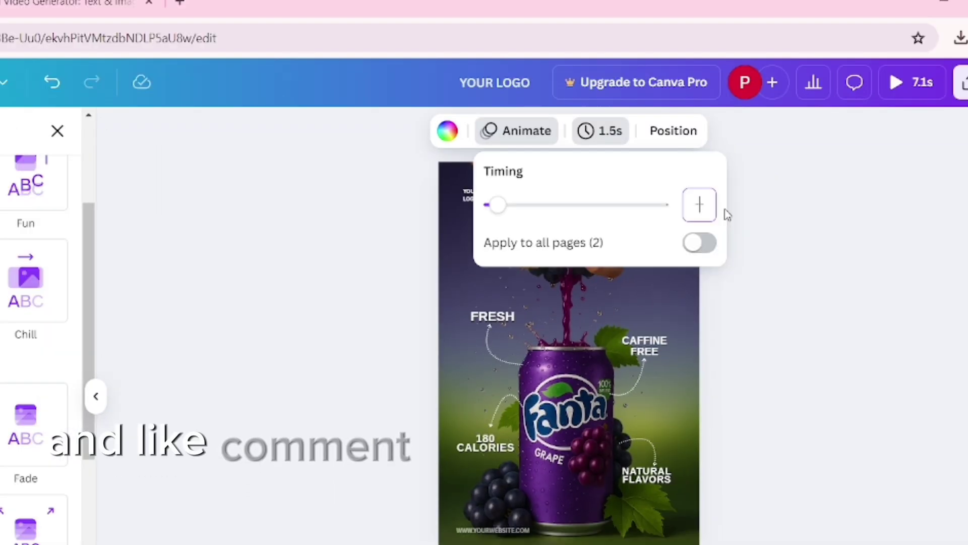